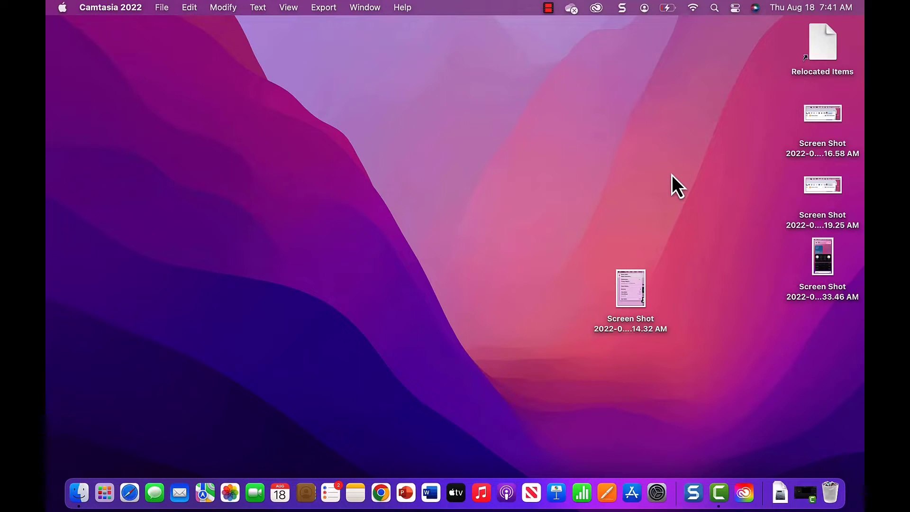
# Launch Google Chrome and go to 4kcc.com
pyautogui.click(380, 495)
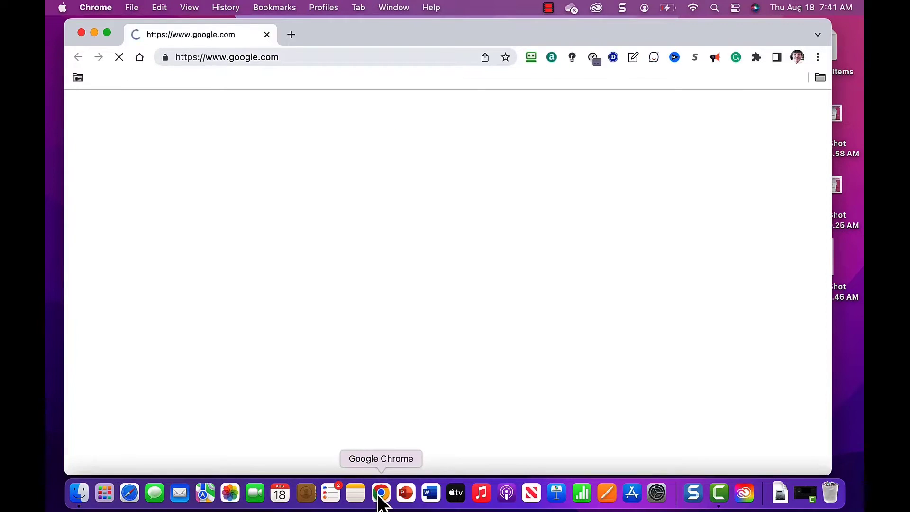
pyautogui.click(281, 57)
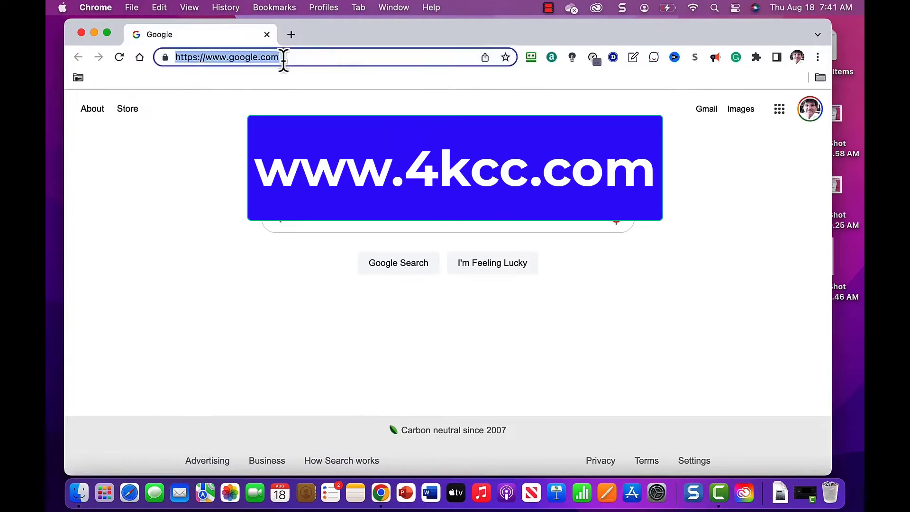
pyautogui.write('4kcc.com')
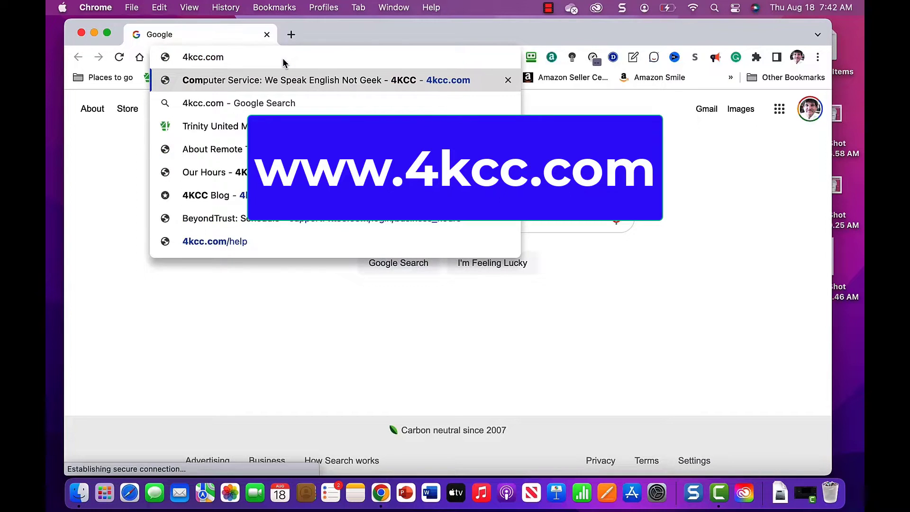
pyautogui.press('Return')
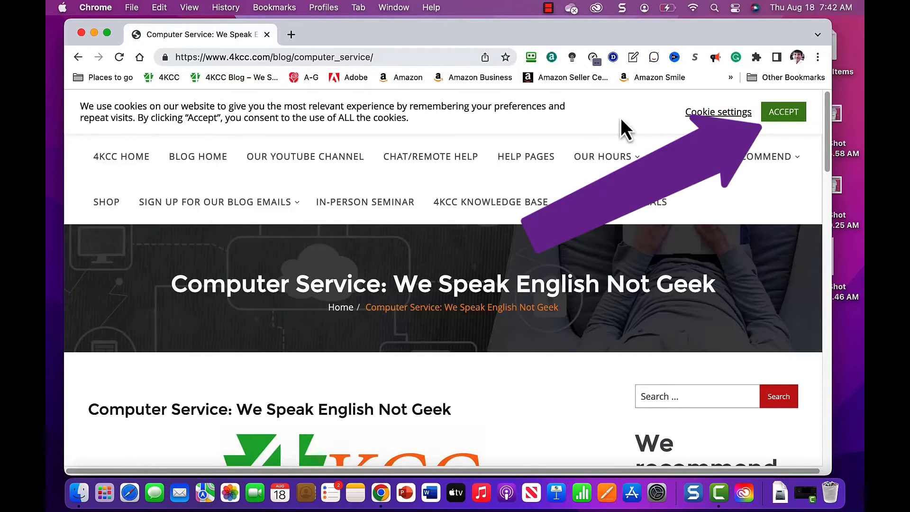
# Accept cookies, open Products We Recommend and scroll to the Parallels Desktop 18 ad
pyautogui.click(776, 112)
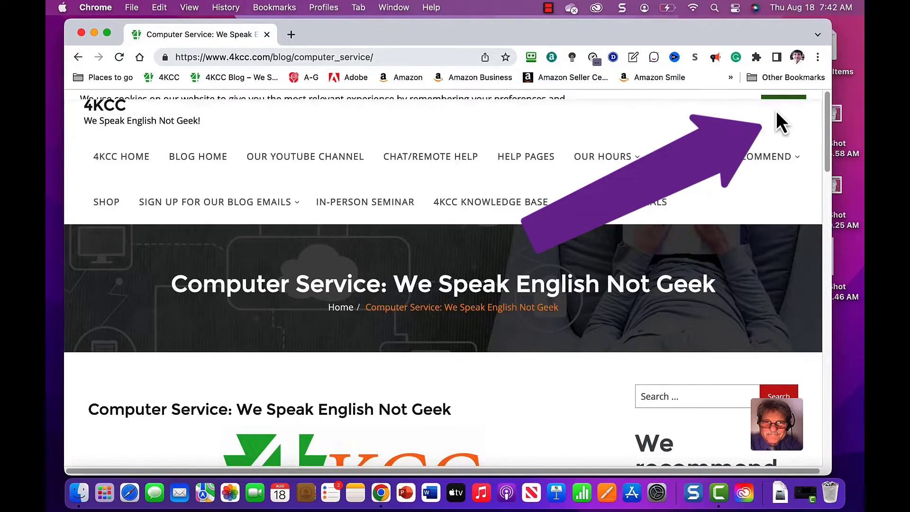
pyautogui.click(747, 161)
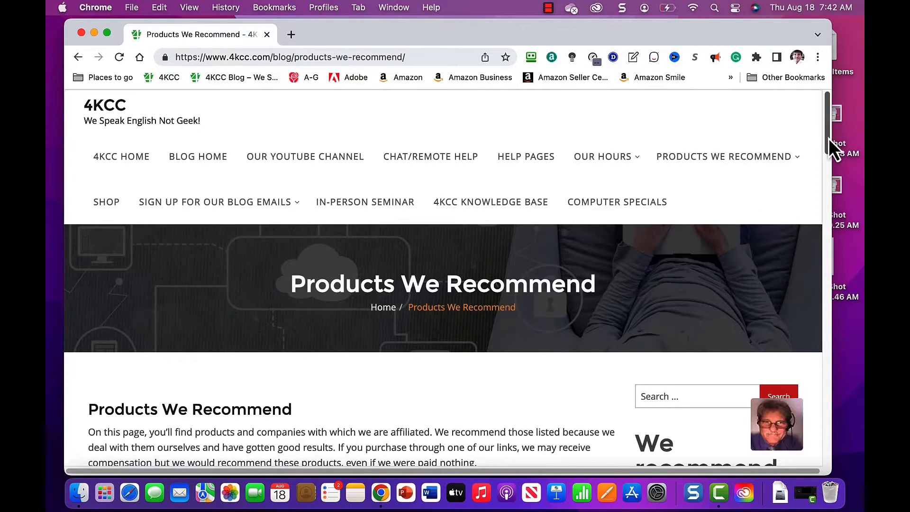
pyautogui.moveTo(829, 138); pyautogui.dragTo(838, 351)
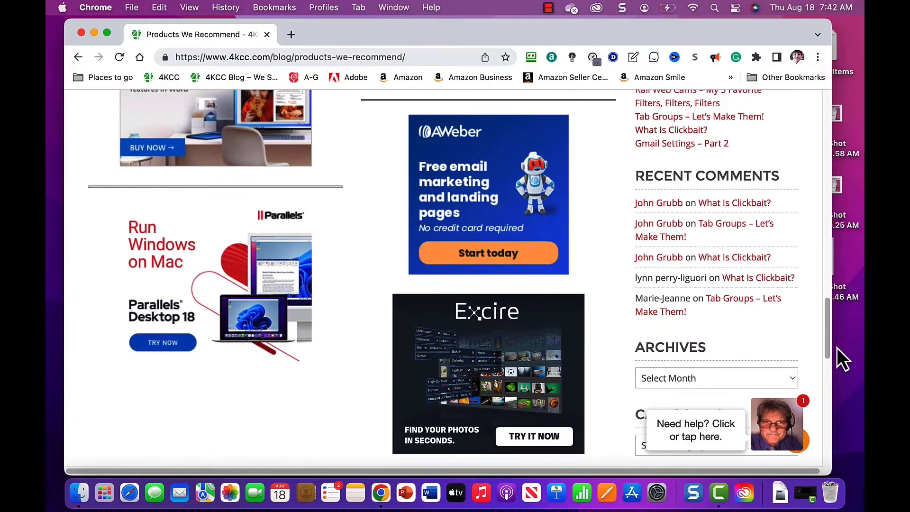
# Follow the Parallels Desktop 18 ad to the free trial page and start the download
pyautogui.click(209, 285)
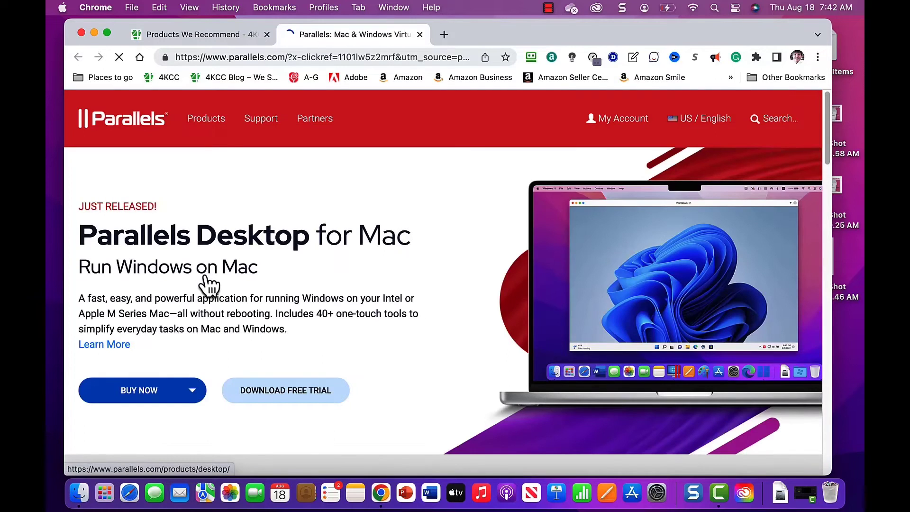
pyautogui.click(304, 403)
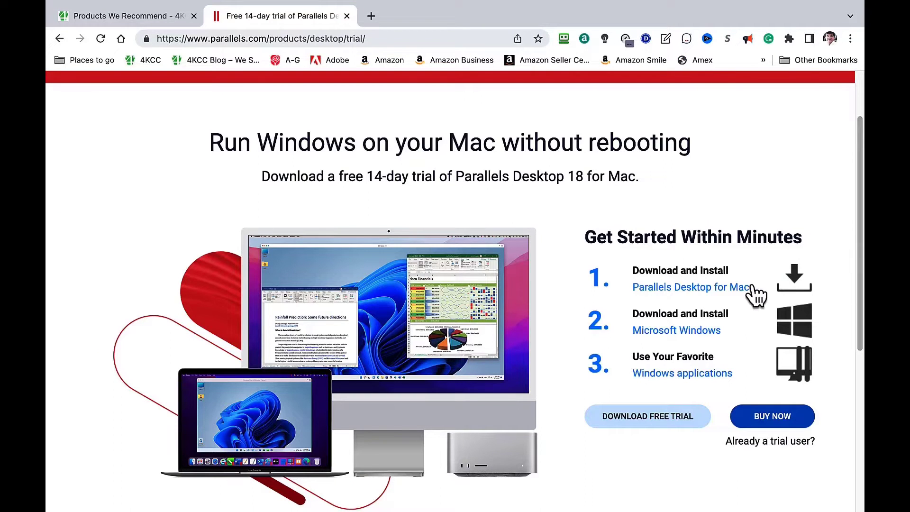
pyautogui.click(653, 416)
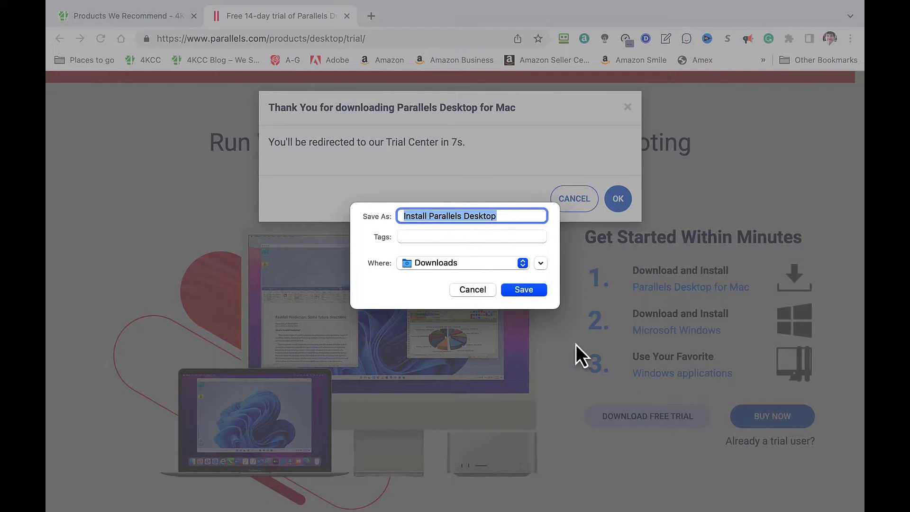
# Save the installer to Downloads and open the downloaded .dmg disk image
pyautogui.click(517, 295)
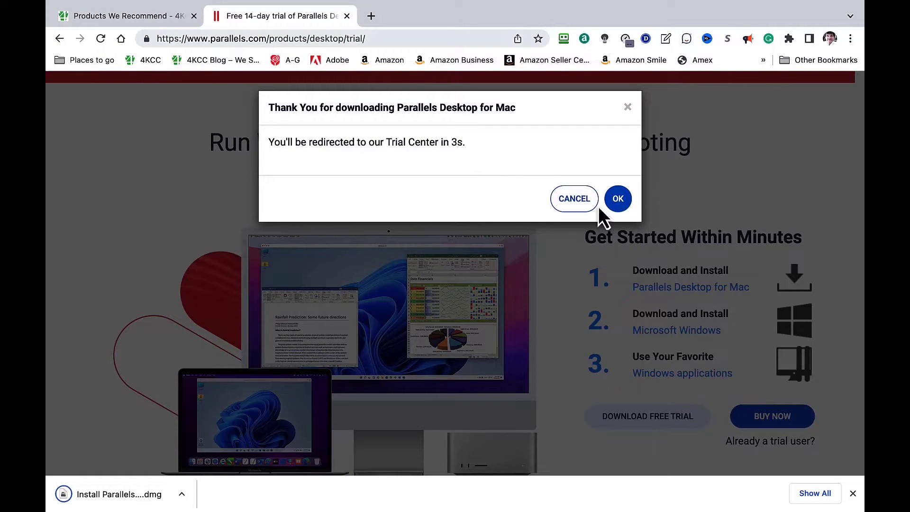
pyautogui.click(618, 199)
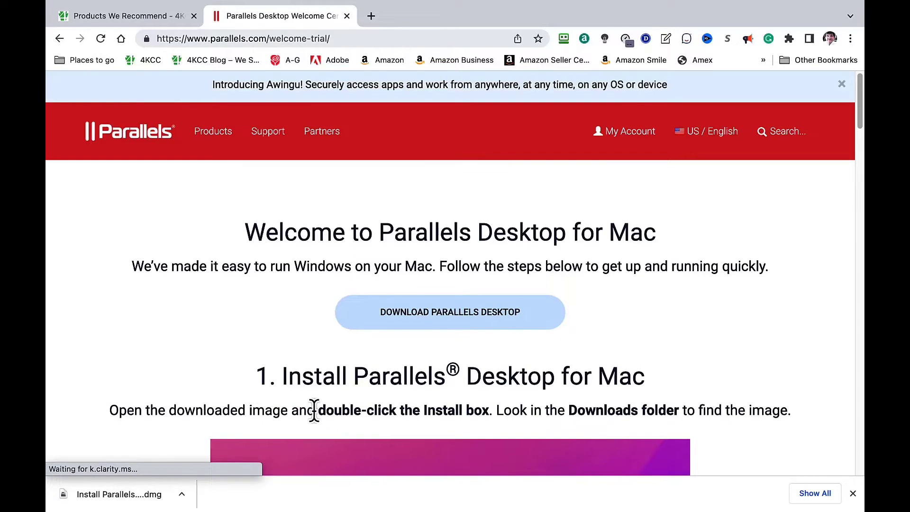
pyautogui.scroll(-10, 203, 464)
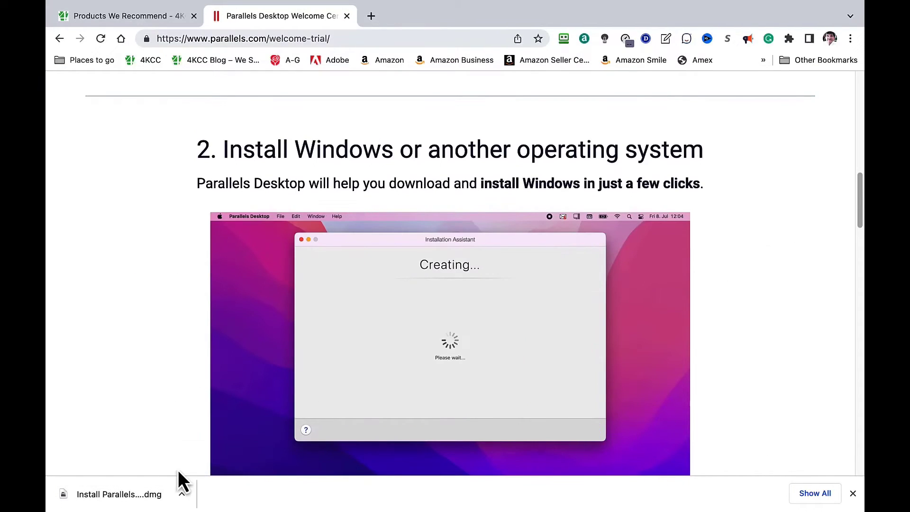
pyautogui.click(136, 501)
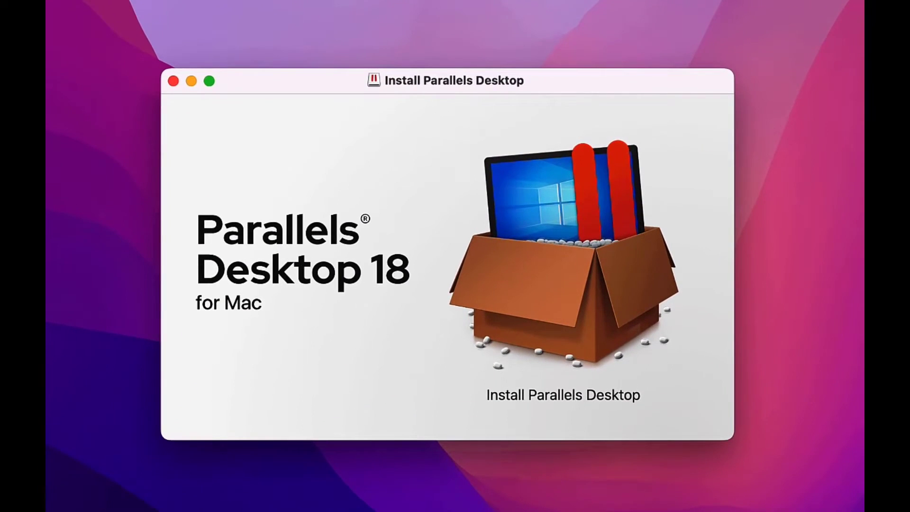
# Run Install Parallels Desktop, confirming it may open and may access the Downloads folder
pyautogui.click(480, 336)
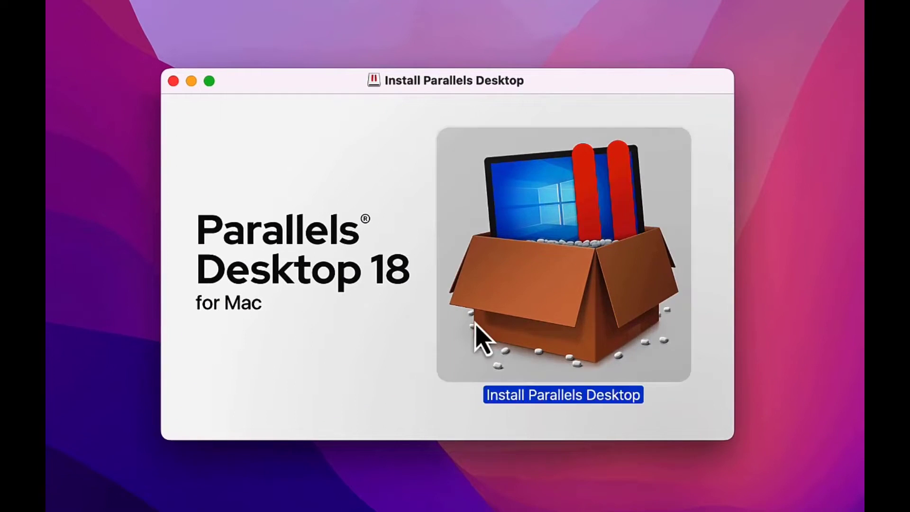
pyautogui.doubleClick(567, 288)
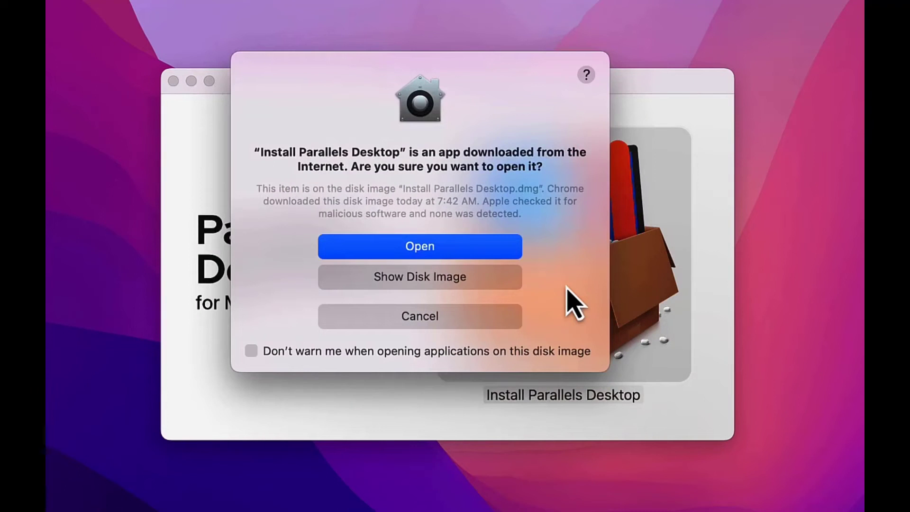
pyautogui.click(447, 251)
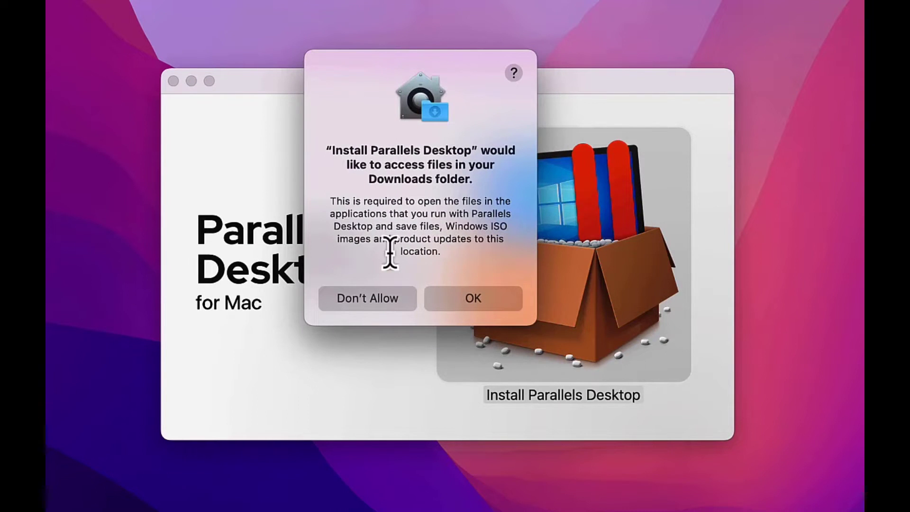
pyautogui.click(466, 301)
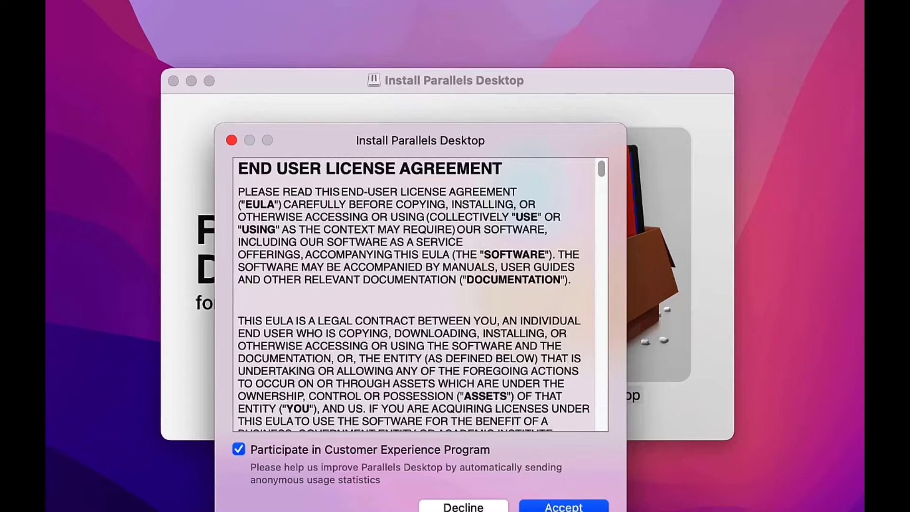
# Accept the EULA and authorise the install with the administrator password
pyautogui.press('Return')
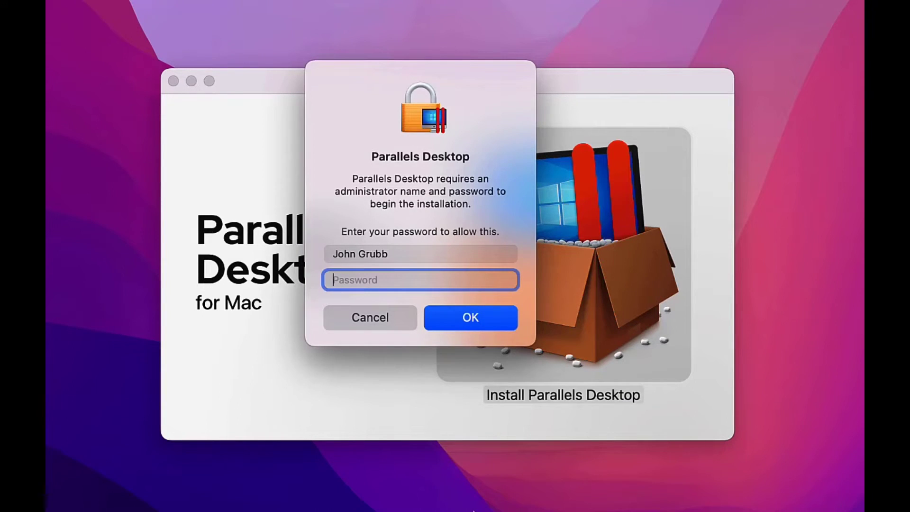
pyautogui.write('••••••••••')
pyautogui.click(466, 316)
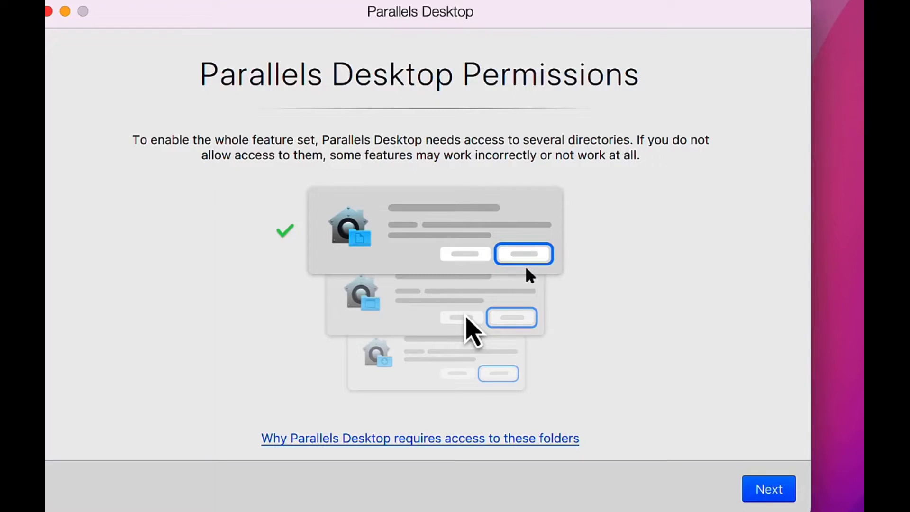
# Allow Parallels access to the Desktop, Documents and Downloads folders, then finish permissions setup
pyautogui.click(780, 496)
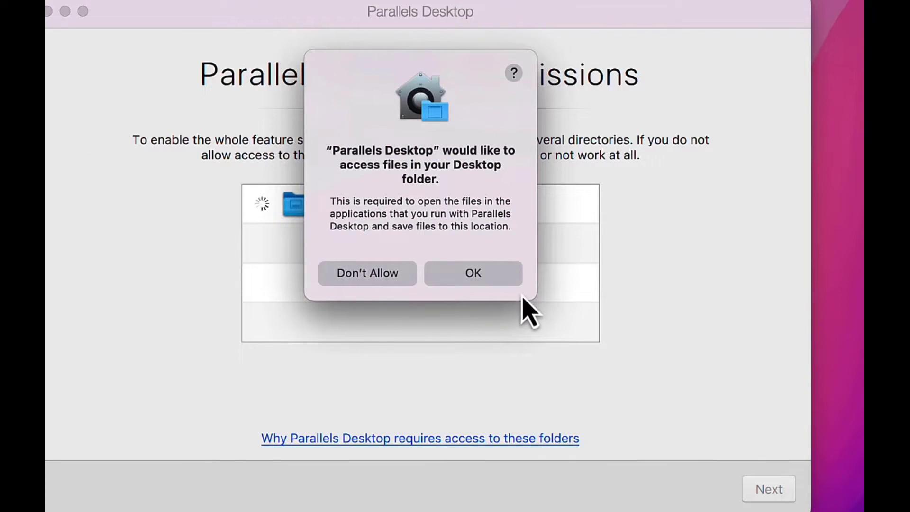
pyautogui.click(482, 283)
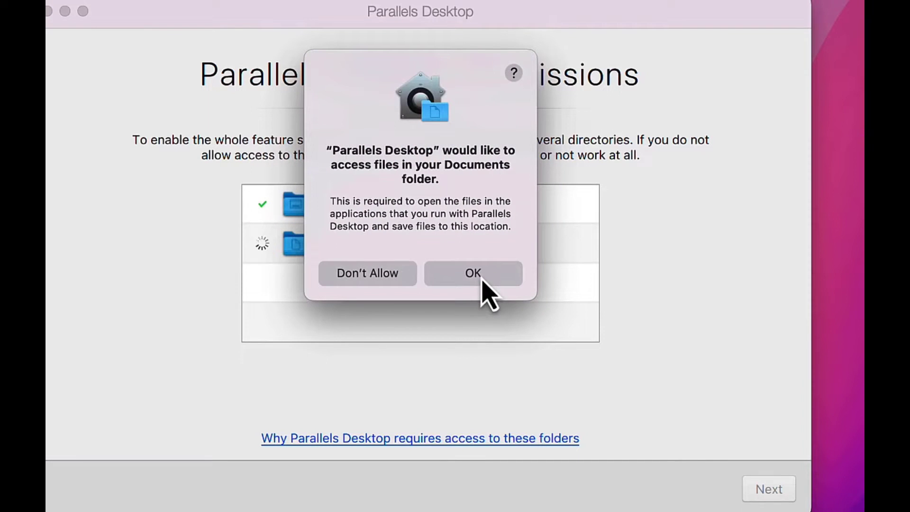
pyautogui.click(481, 282)
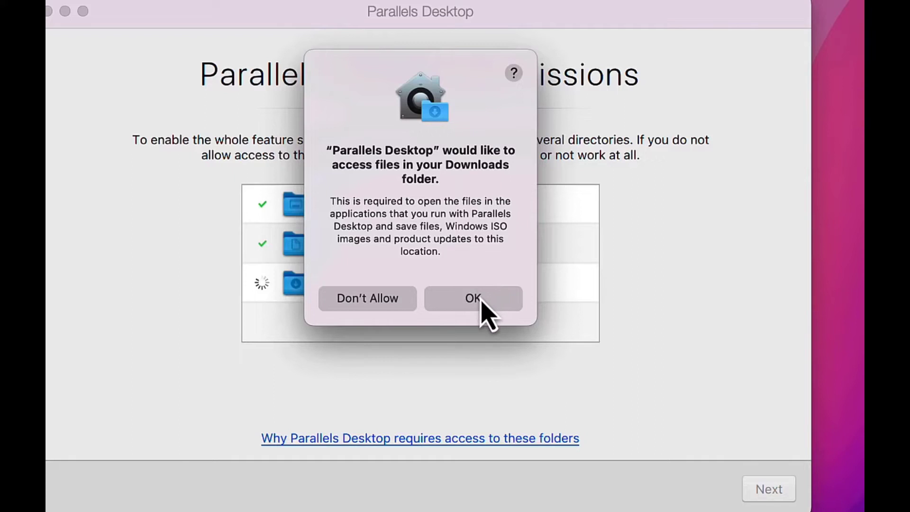
pyautogui.click(482, 302)
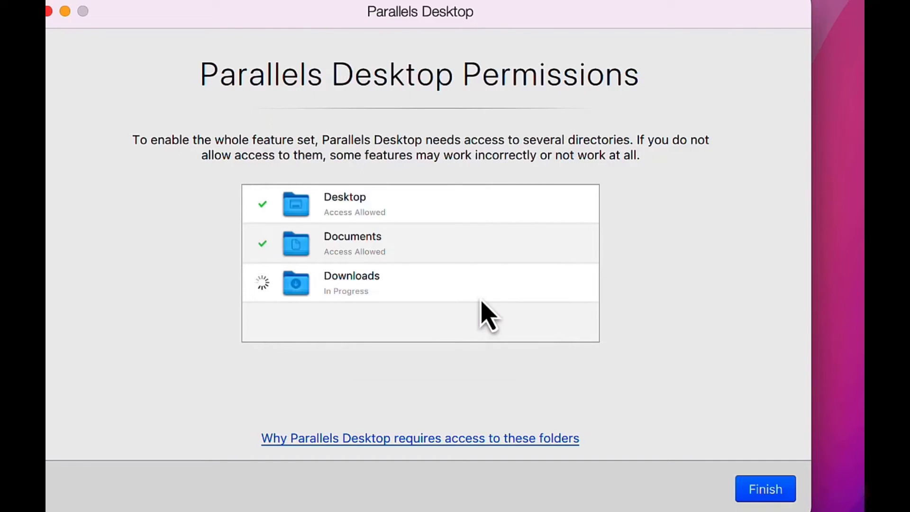
pyautogui.click(766, 489)
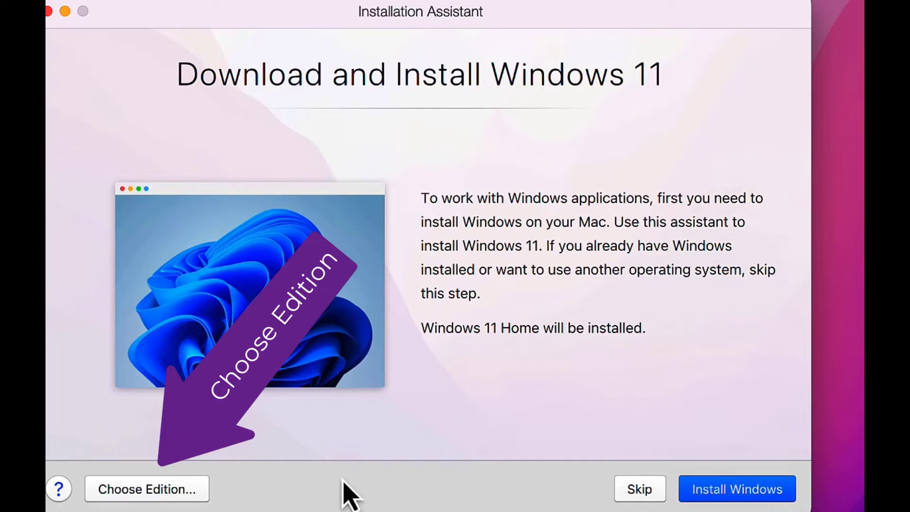
# Select Windows 11 Home as the edition and start the Windows 11 download and install
pyautogui.click(164, 492)
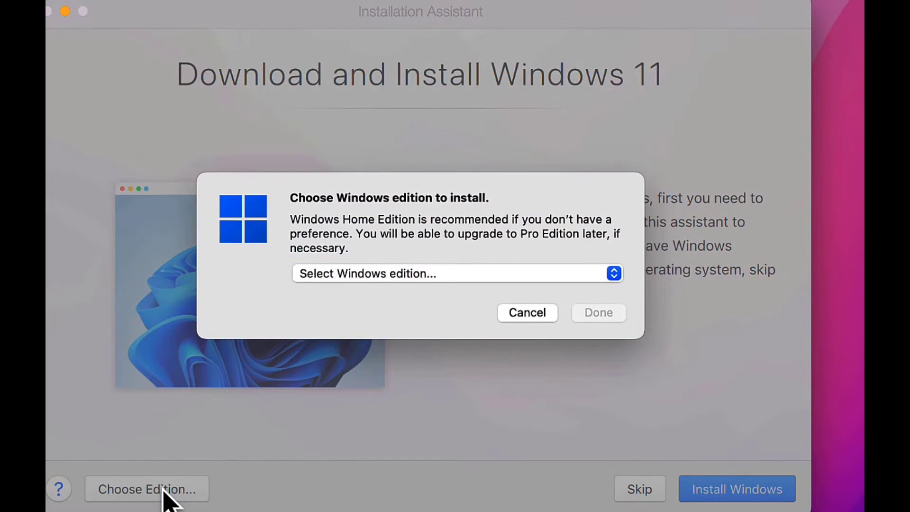
pyautogui.click(617, 282)
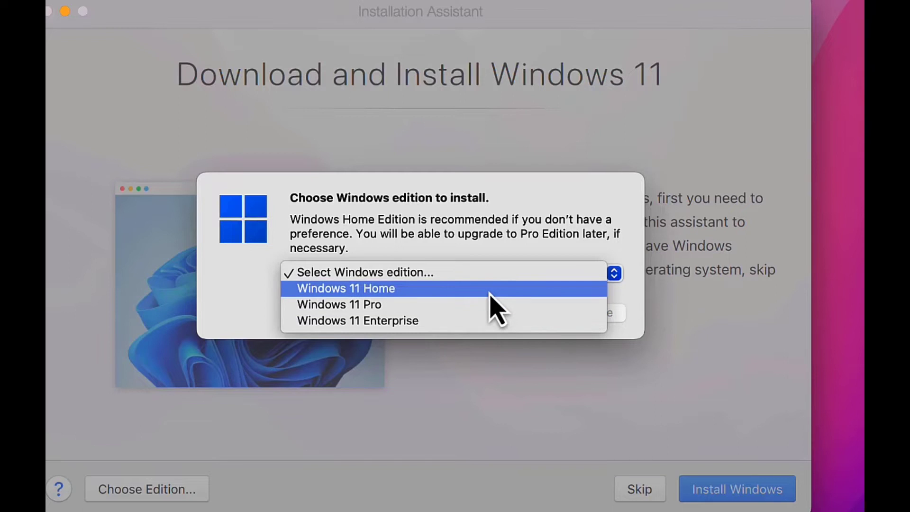
pyautogui.click(495, 290)
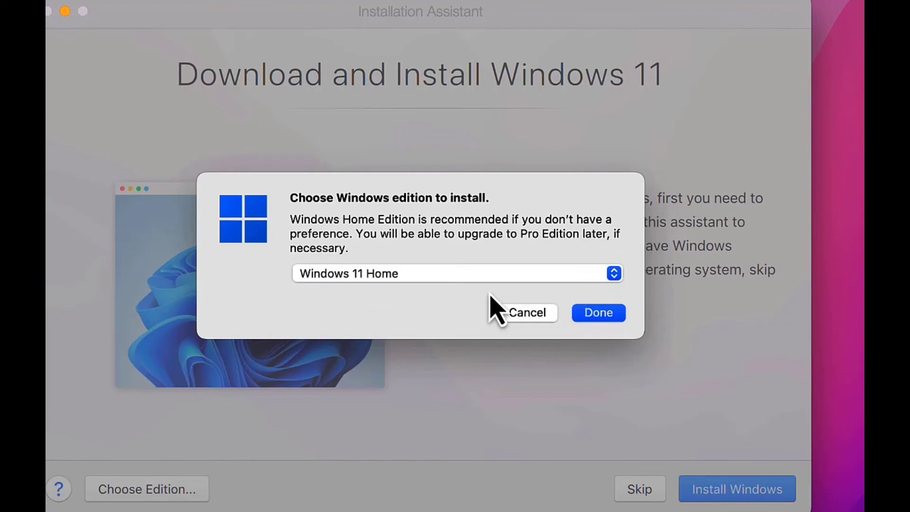
pyautogui.click(598, 316)
pyautogui.click(755, 494)
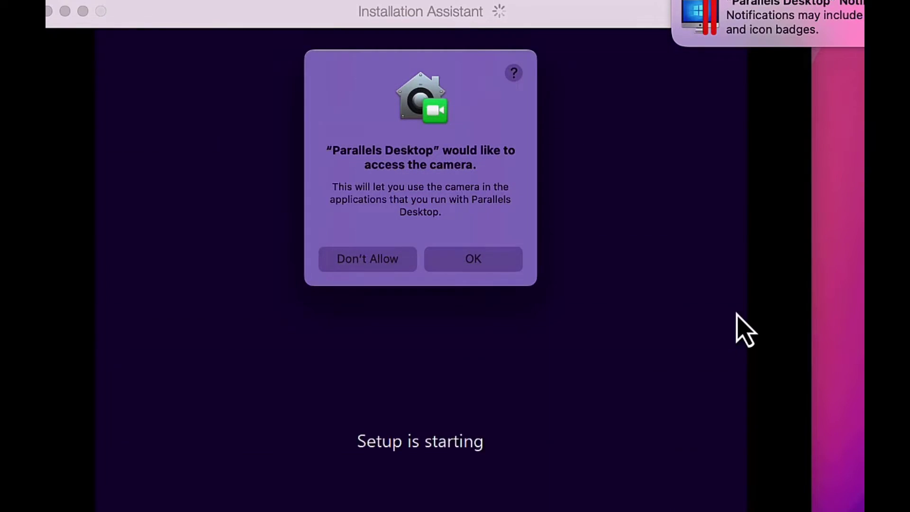
# Allow camera and microphone access and move the Installation Assistant aside while Windows installs
pyautogui.click(491, 261)
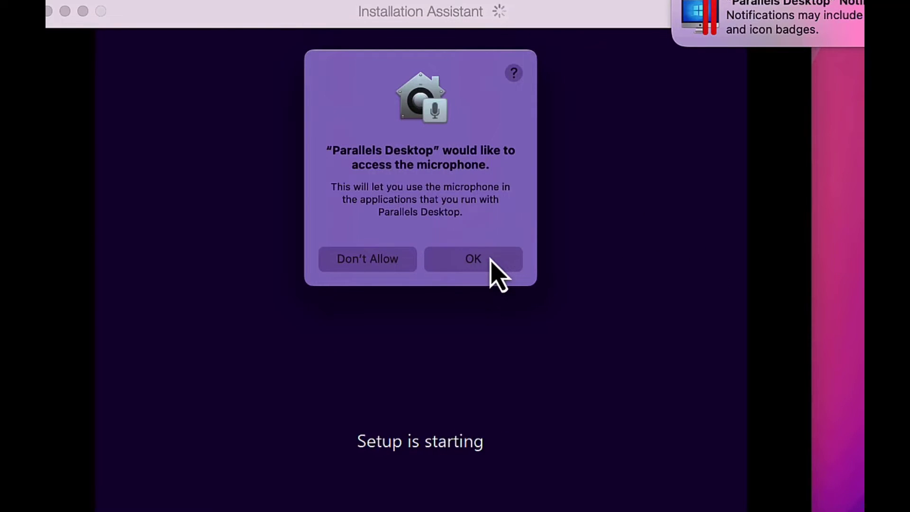
pyautogui.click(491, 260)
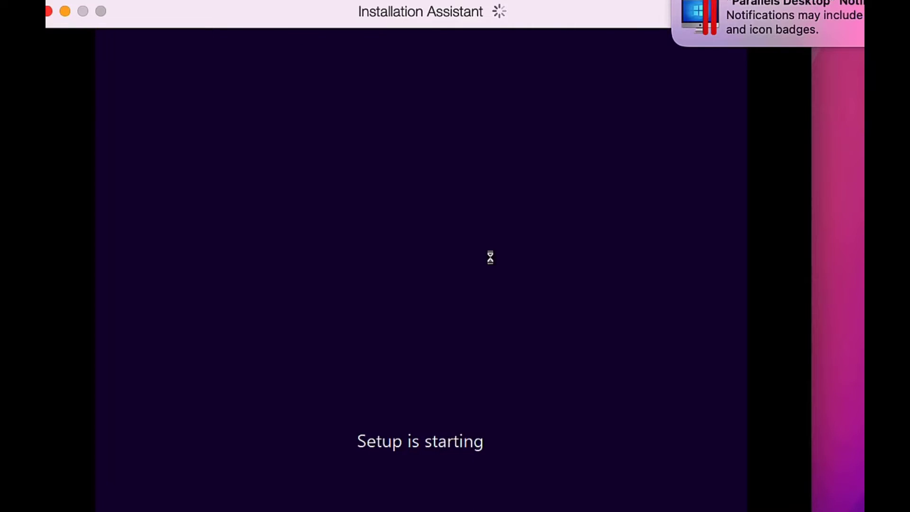
pyautogui.moveTo(388, 14); pyautogui.dragTo(393, 81)
pyautogui.click(679, 4)
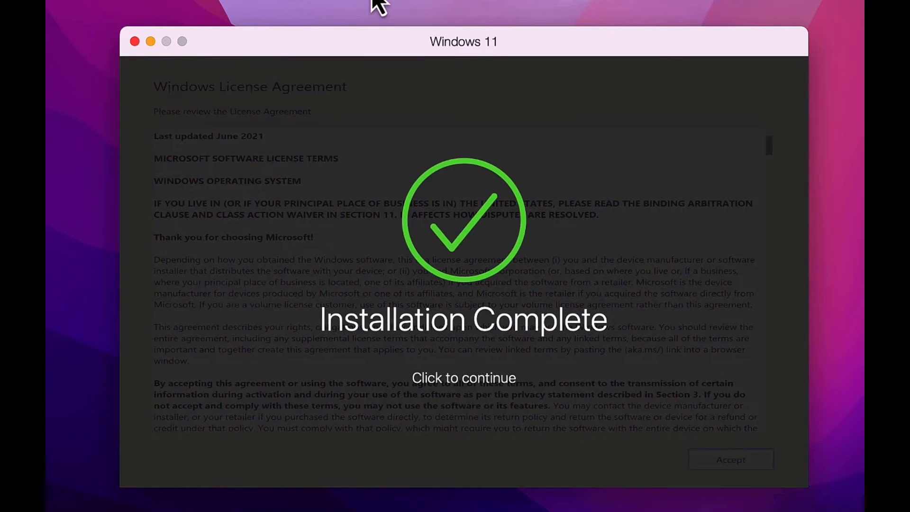
# Create a Parallels account with the user's e-mail, full name and a confirmed password
pyautogui.click(448, 388)
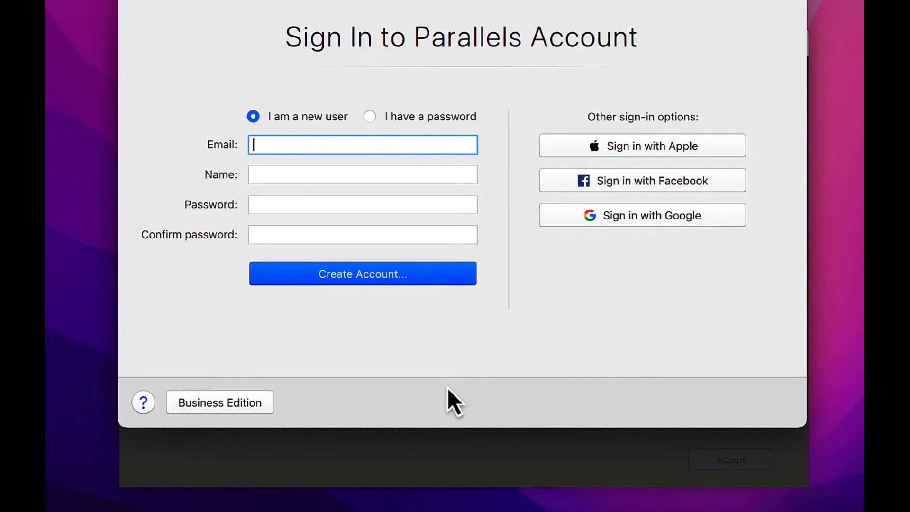
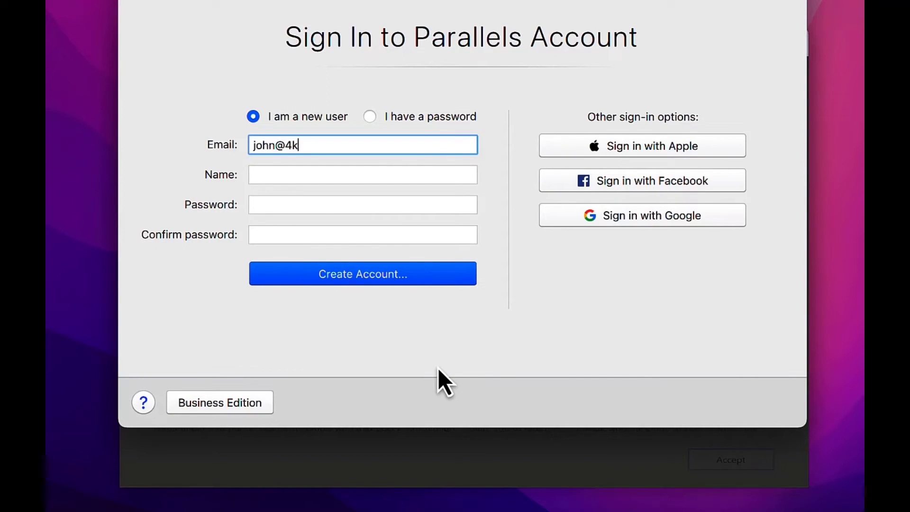
pyautogui.press('Tab')
pyautogui.press('Tab')
pyautogui.write('••••••••••••')
pyautogui.click(302, 242)
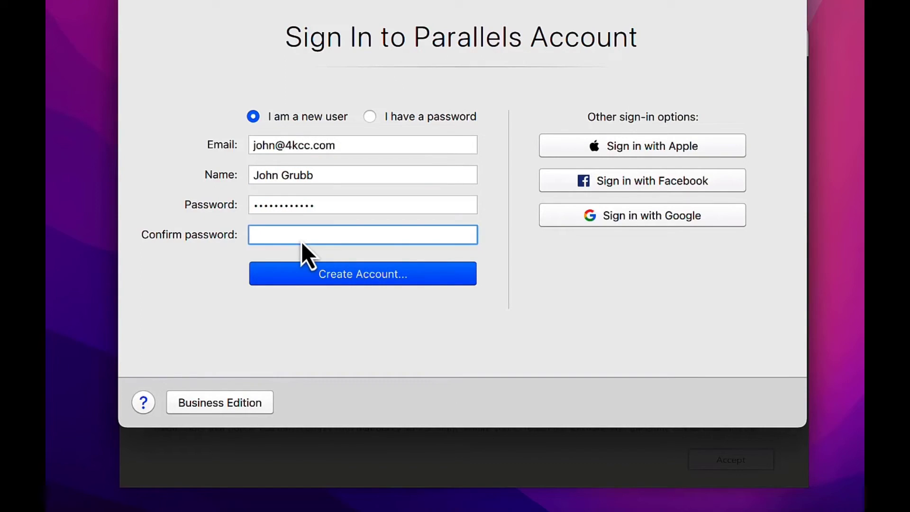
pyautogui.write('••••••••••••')
pyautogui.click(355, 278)
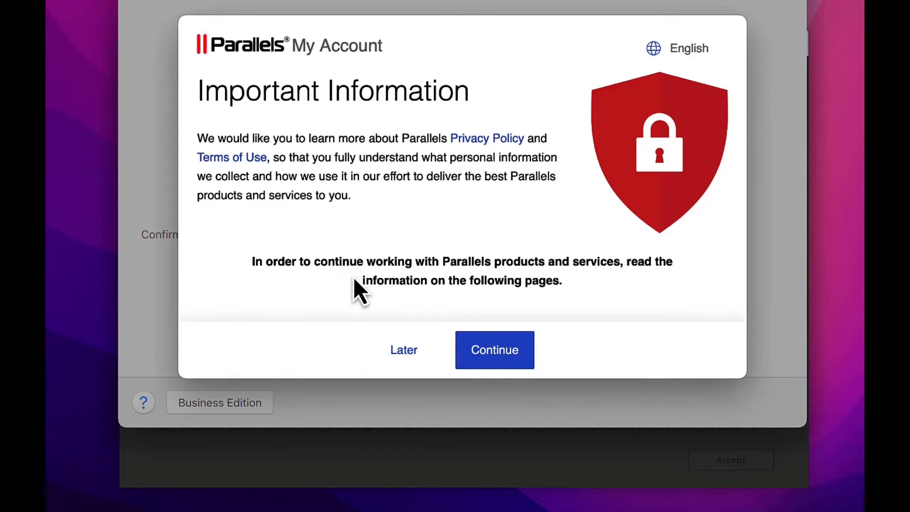
# Review the data privacy notice, expanding the product licenses details, and click I Accept
pyautogui.click(495, 350)
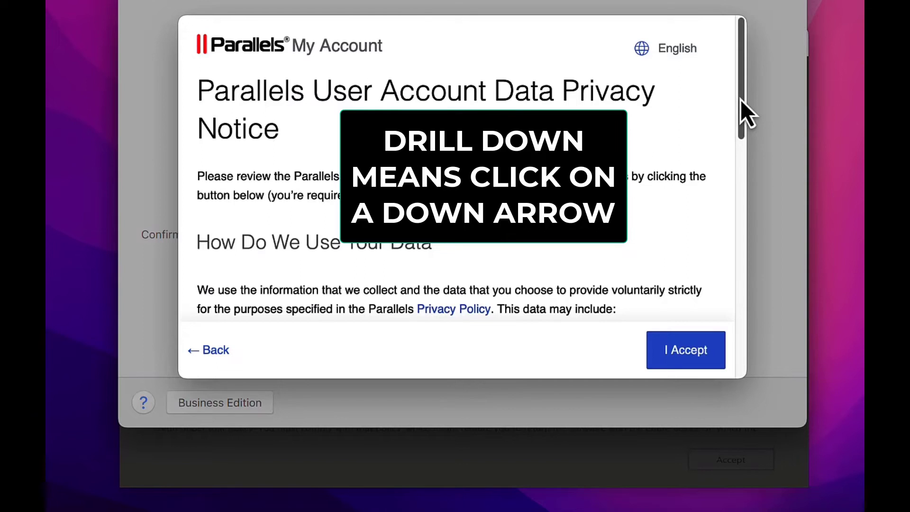
pyautogui.moveTo(741, 100); pyautogui.dragTo(752, 200)
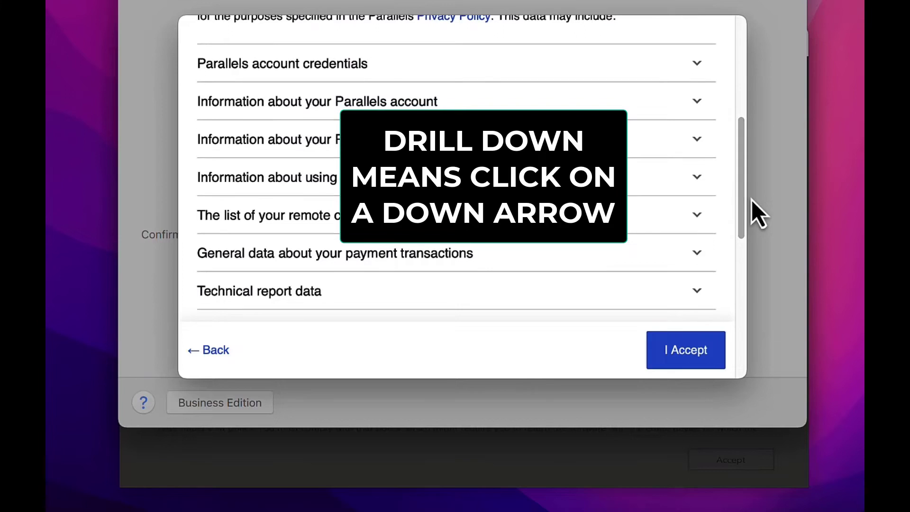
pyautogui.click(697, 142)
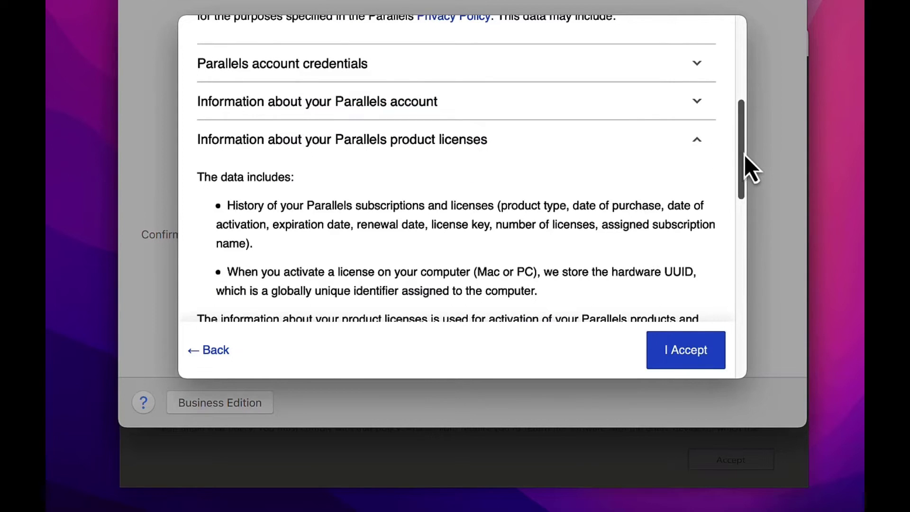
pyautogui.moveTo(744, 155); pyautogui.dragTo(743, 172)
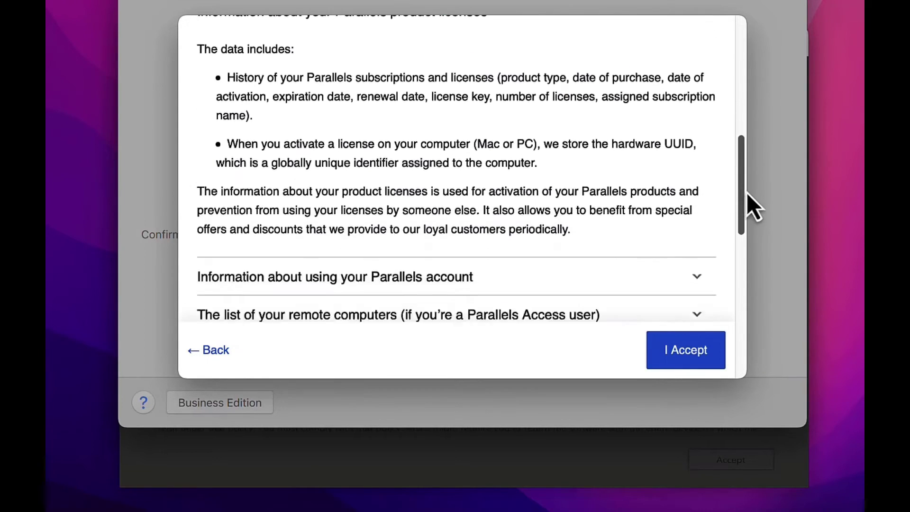
pyautogui.scroll(-3, 747, 195)
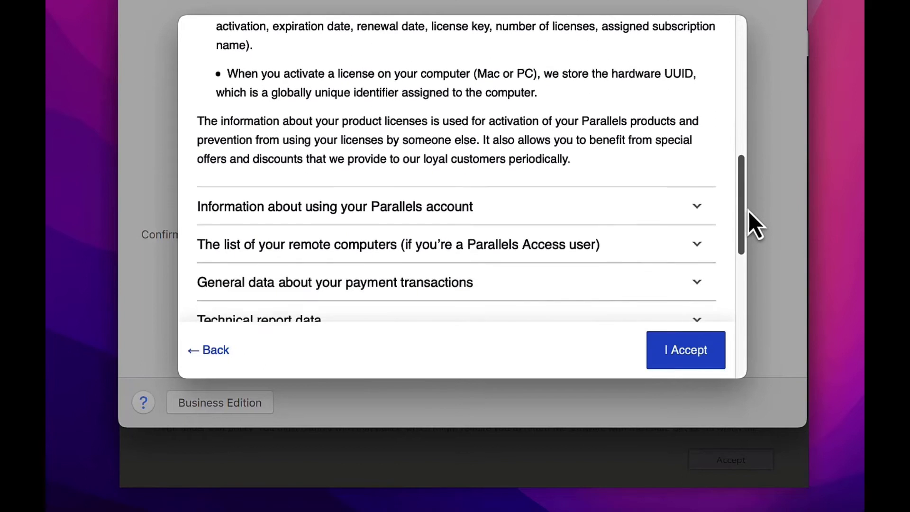
pyautogui.scroll(-6, 749, 212)
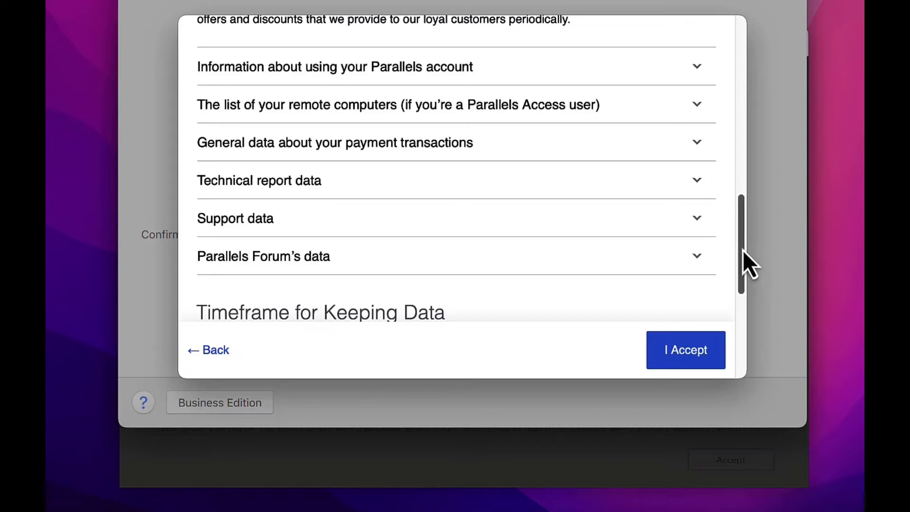
pyautogui.moveTo(743, 251); pyautogui.dragTo(755, 382)
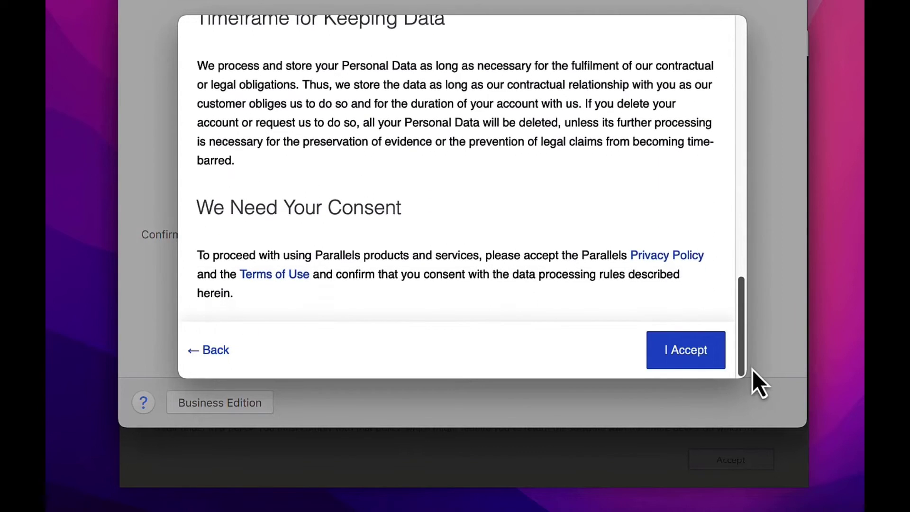
pyautogui.click(686, 363)
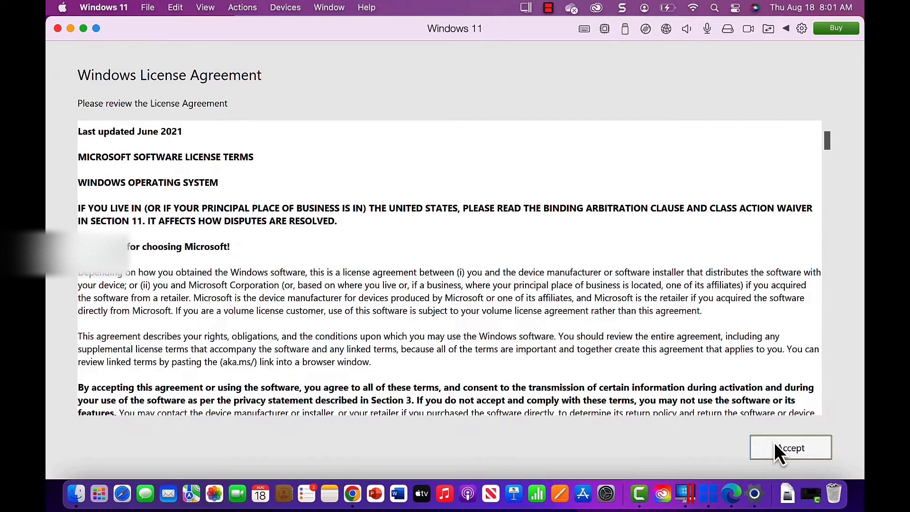
# Accept the Windows License Agreement to reach the Windows Installed Successfully page
pyautogui.click(775, 445)
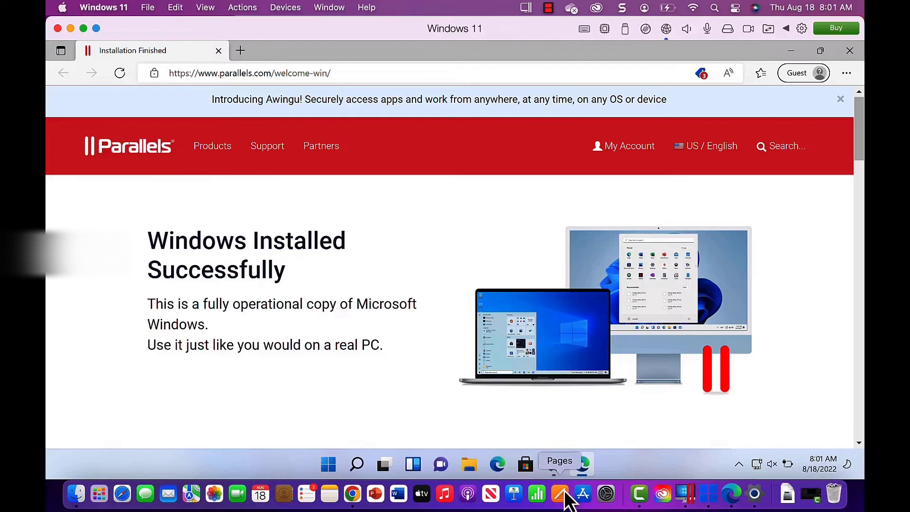
# Download the pending Windows 11 updates from Windows Update and restart the VM to finish installing them
pyautogui.click(556, 465)
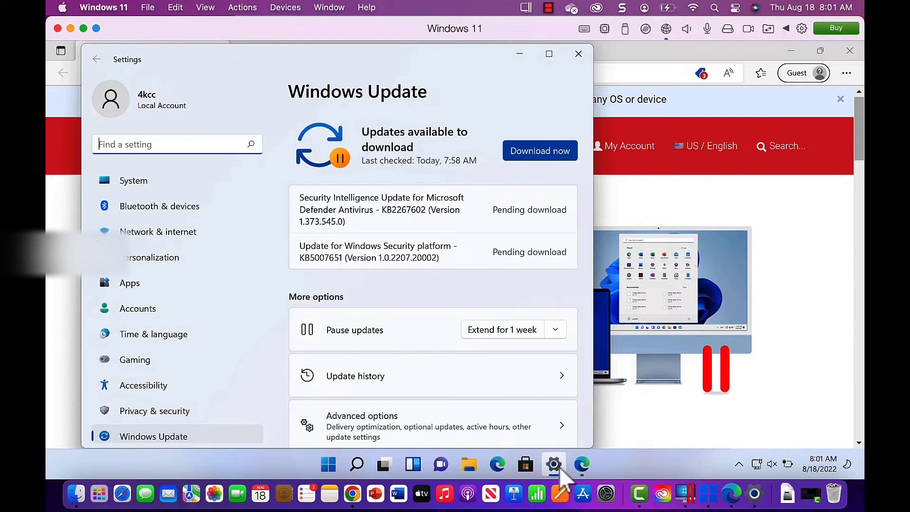
pyautogui.click(525, 152)
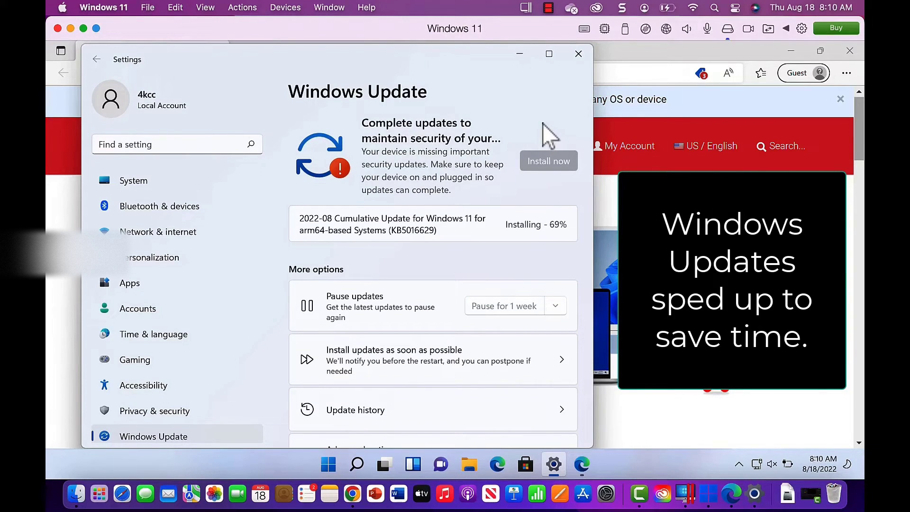
pyautogui.click(547, 167)
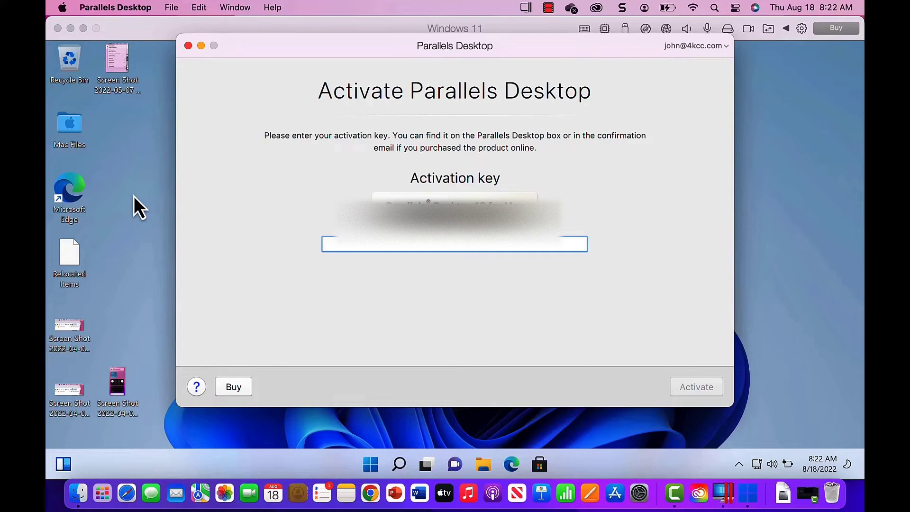
# Enter the activation key to activate Parallels Desktop Standard Edition and dismiss the success message
pyautogui.press('super+v')
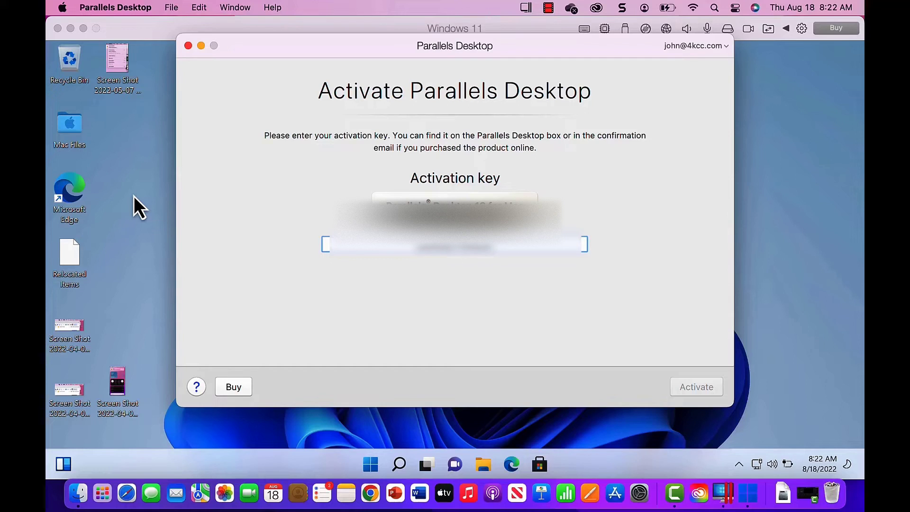
pyautogui.write('XXXXXXXXXXXX')
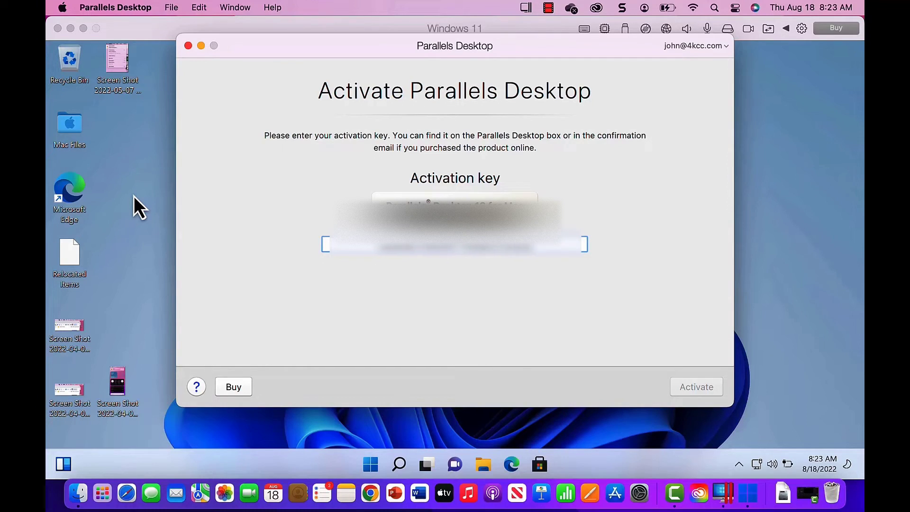
pyautogui.write('XX')
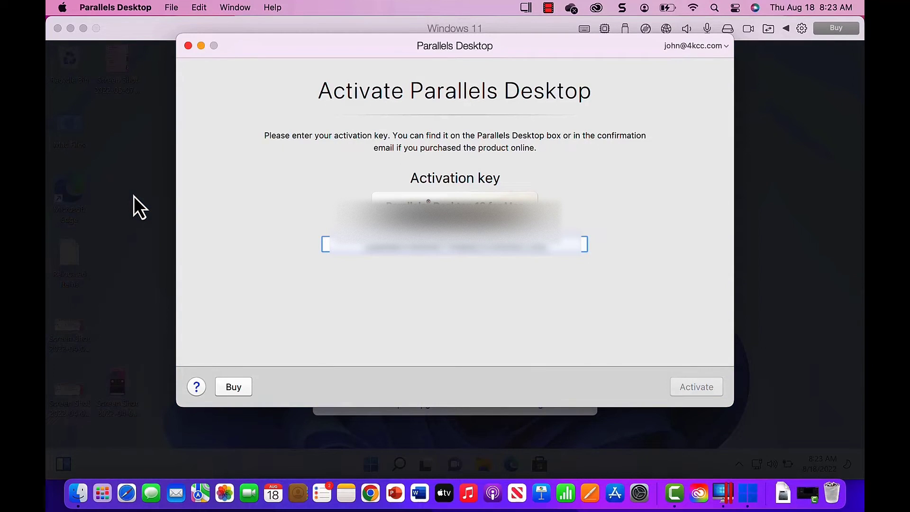
pyautogui.write('XX')
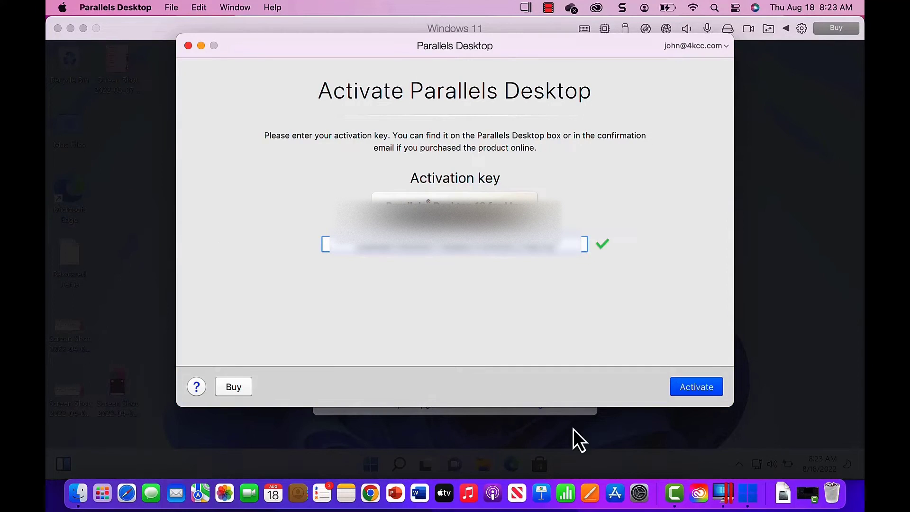
pyautogui.click(715, 393)
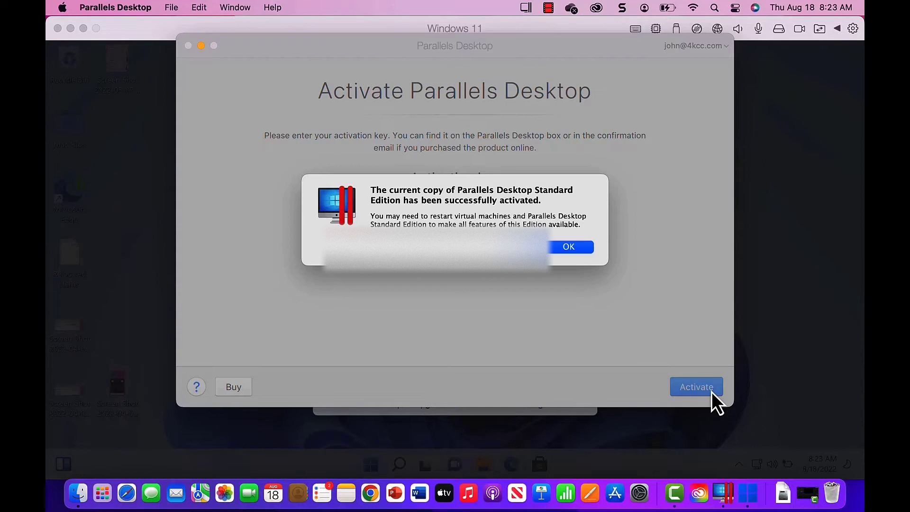
pyautogui.click(585, 252)
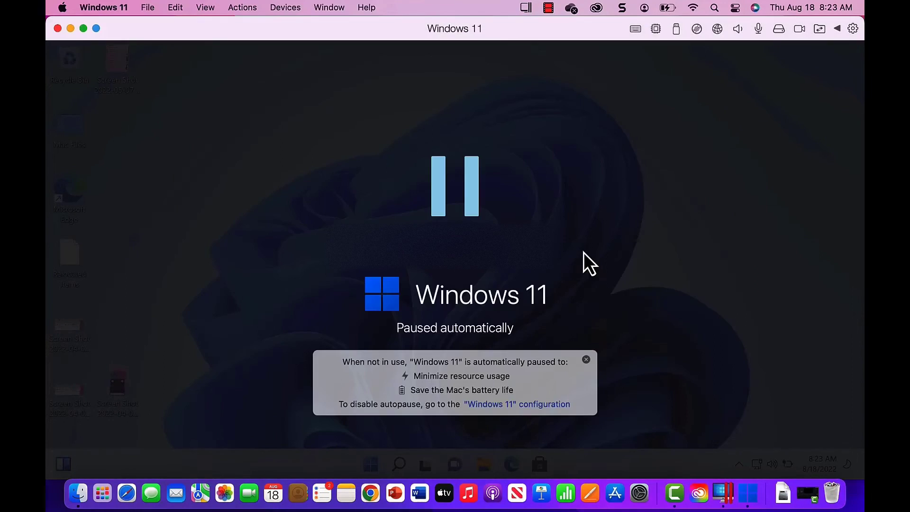
# Resume the paused Windows 11 virtual machine, then quit it from the Windows 11 menu
pyautogui.click(453, 192)
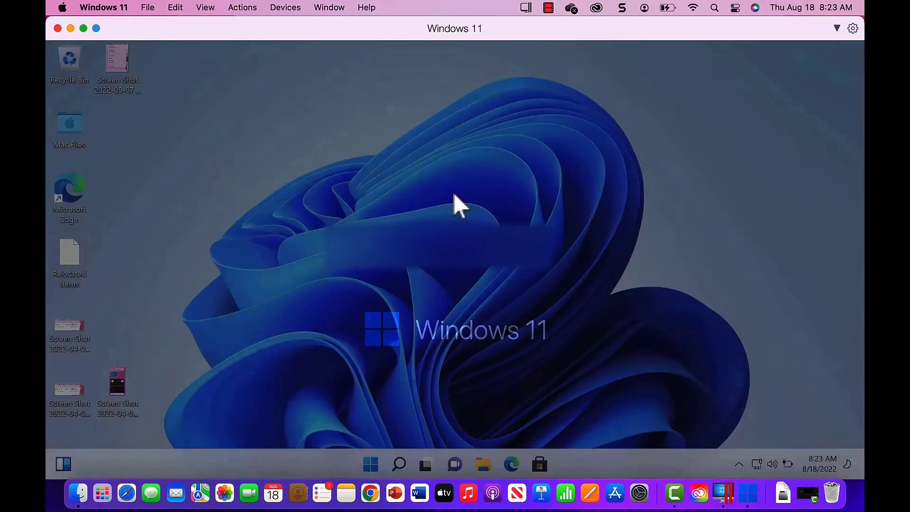
pyautogui.click(107, 7)
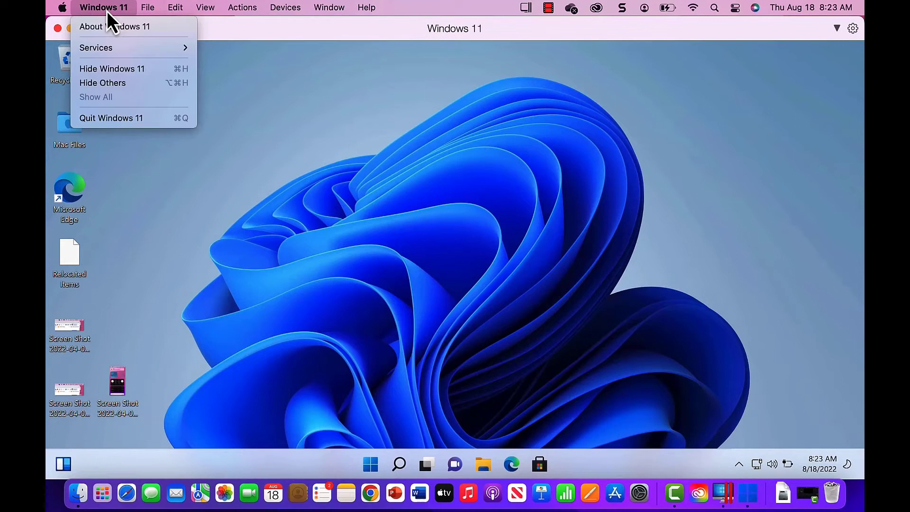
pyautogui.click(122, 122)
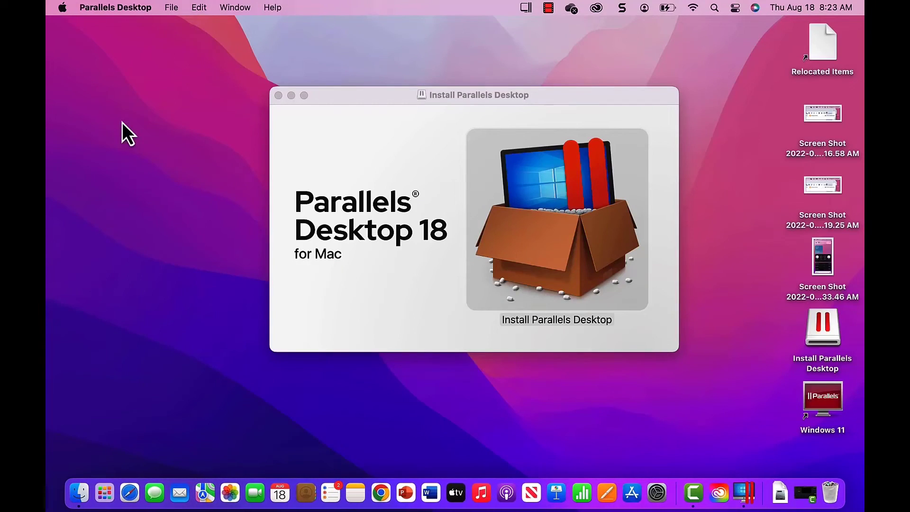
# Close the installer window and start installing Parallels Toolbox, scrolling through its license agreement
pyautogui.click(278, 95)
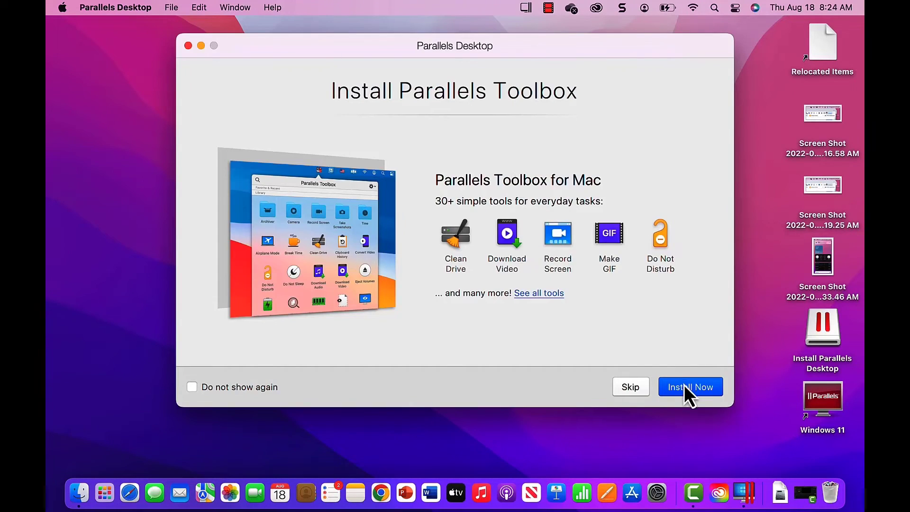
pyautogui.click(695, 393)
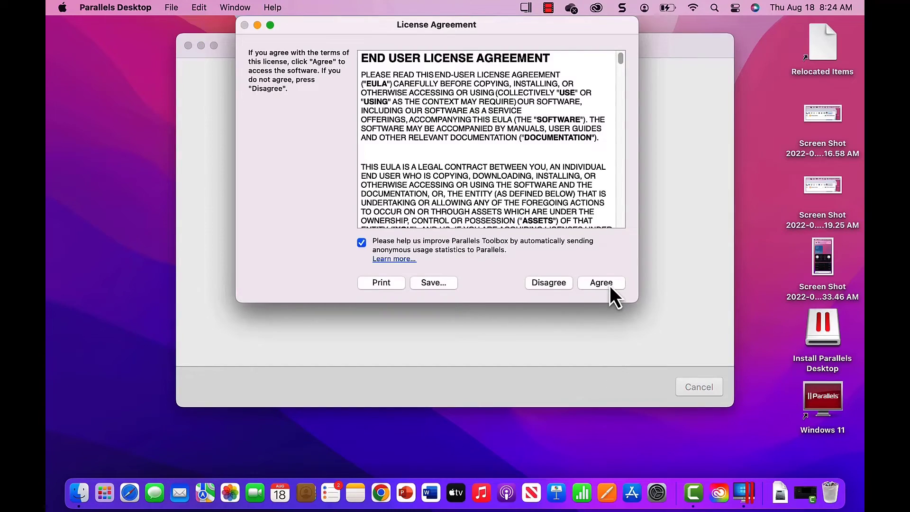
pyautogui.moveTo(621, 65); pyautogui.dragTo(645, 223)
# Accept the Toolbox license and step through the welcome tour to the Dashboard
pyautogui.click(613, 282)
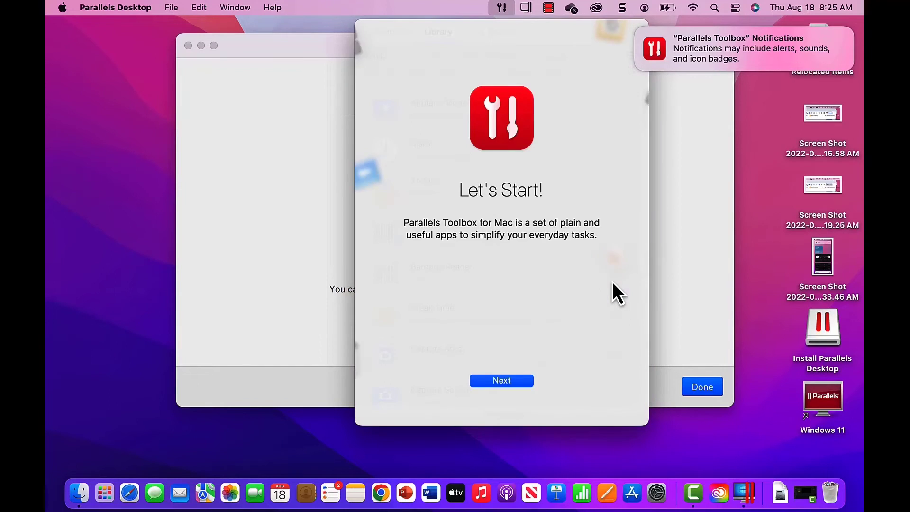
pyautogui.click(505, 386)
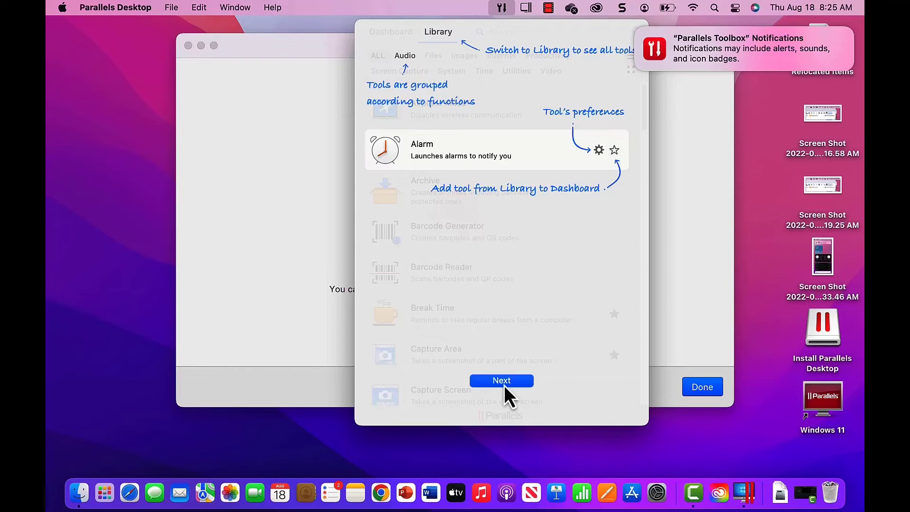
pyautogui.click(504, 386)
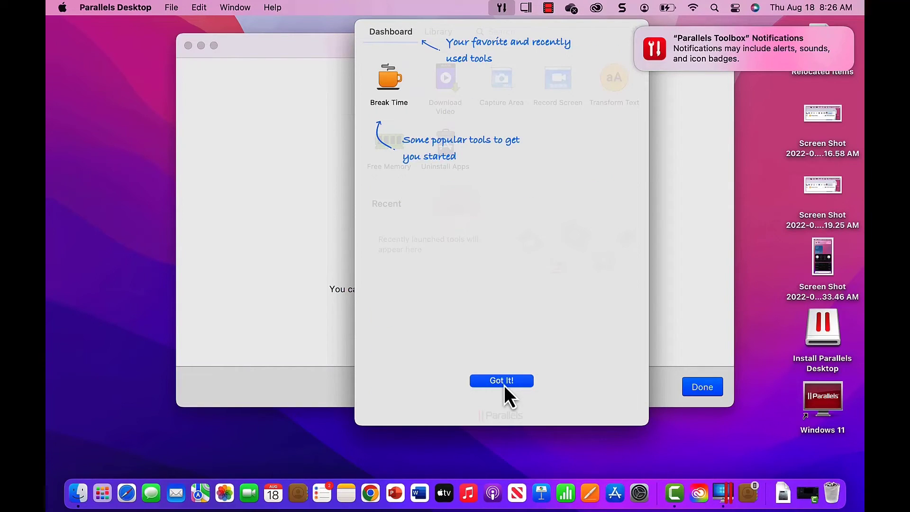
pyautogui.click(504, 386)
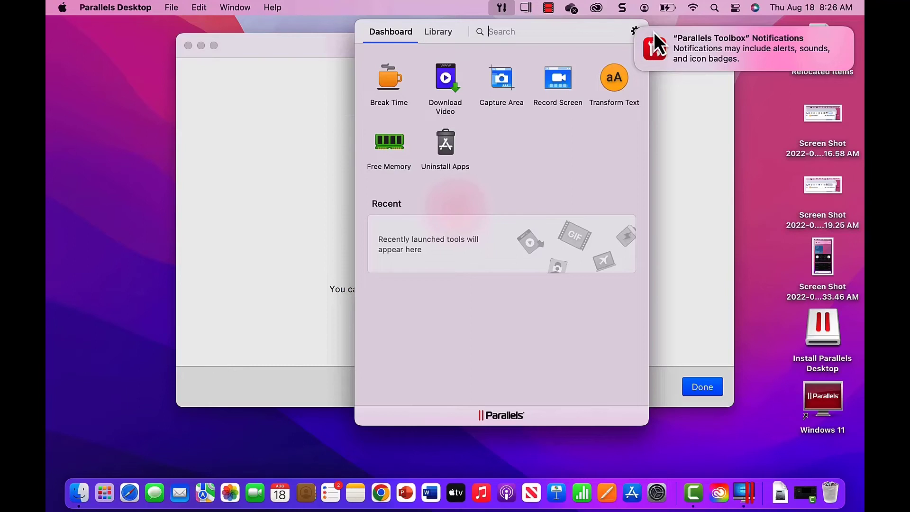
# Open and close the Toolbox notification settings, then close the finished installation window
pyautogui.click(654, 32)
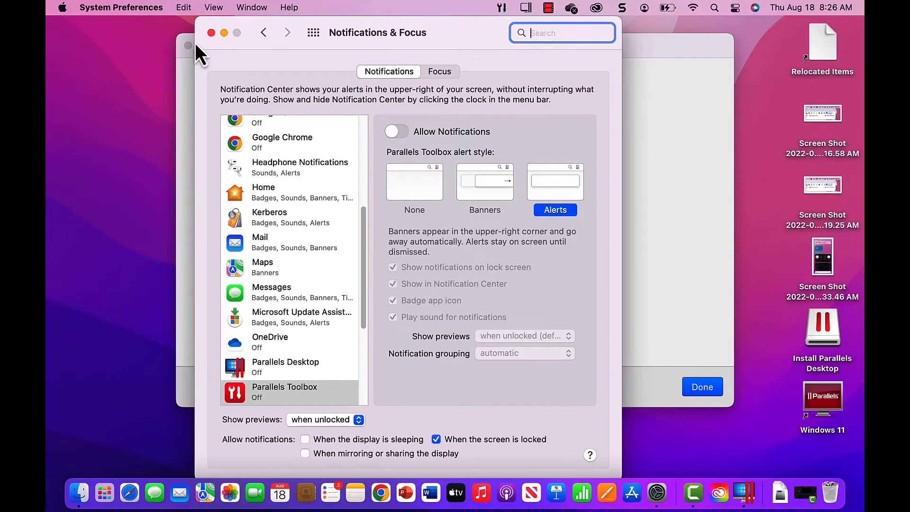
pyautogui.click(210, 34)
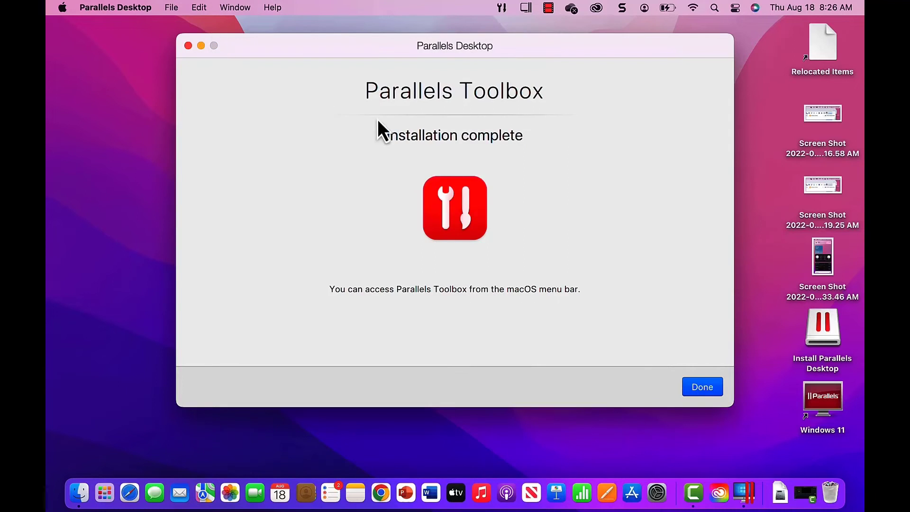
pyautogui.click(702, 386)
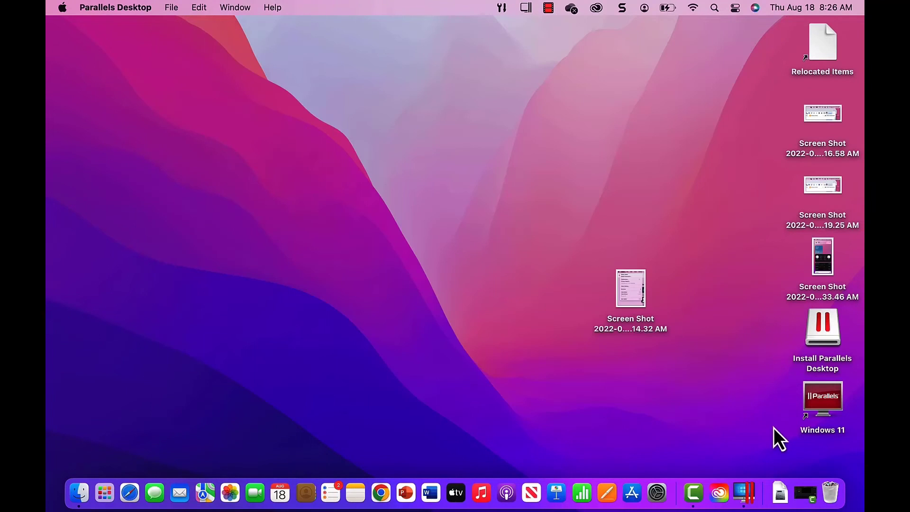
# Launch Windows 11 and unlock Security & Privacy with the Mac password to allow Parallels Desktop Accessibility control
pyautogui.click(835, 399)
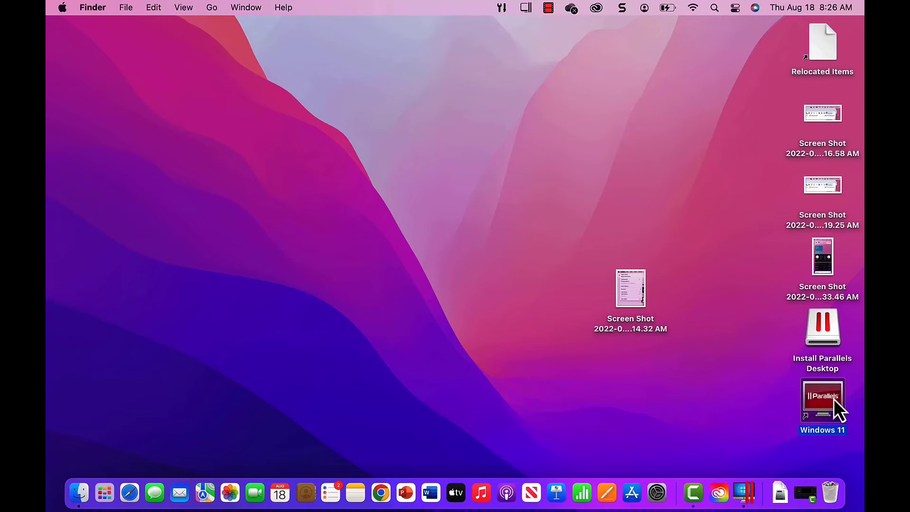
pyautogui.doubleClick(835, 399)
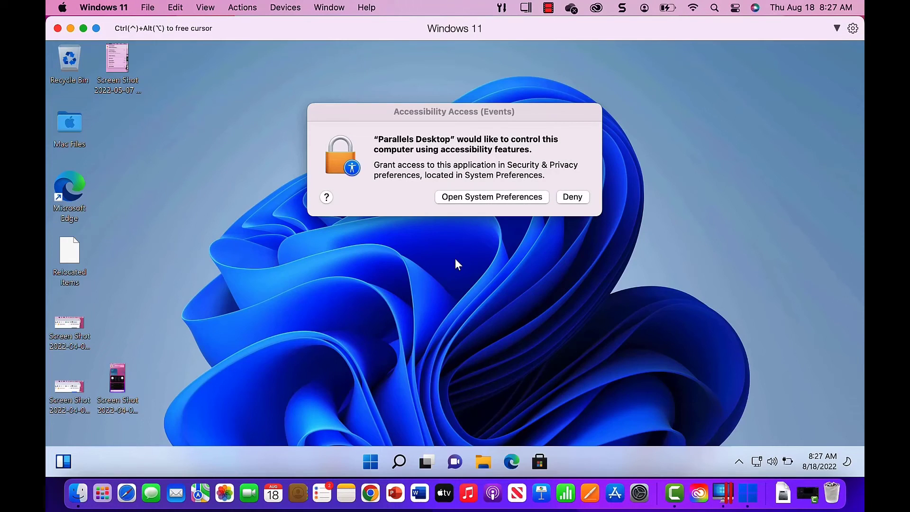
pyautogui.click(453, 198)
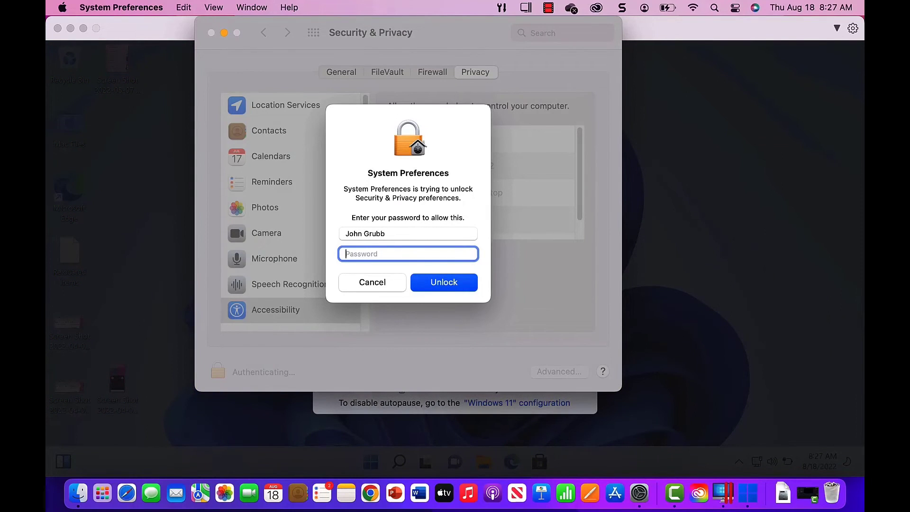
pyautogui.write('************')
pyautogui.click(461, 288)
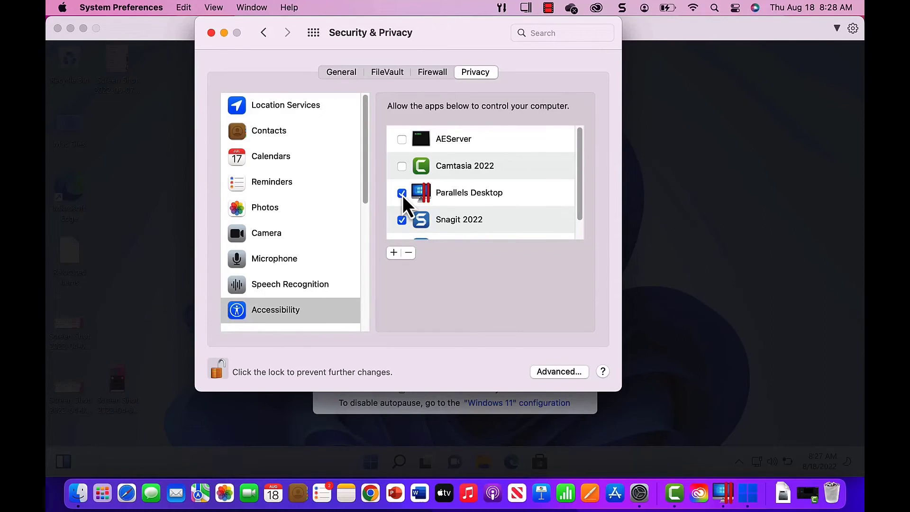
pyautogui.click(211, 32)
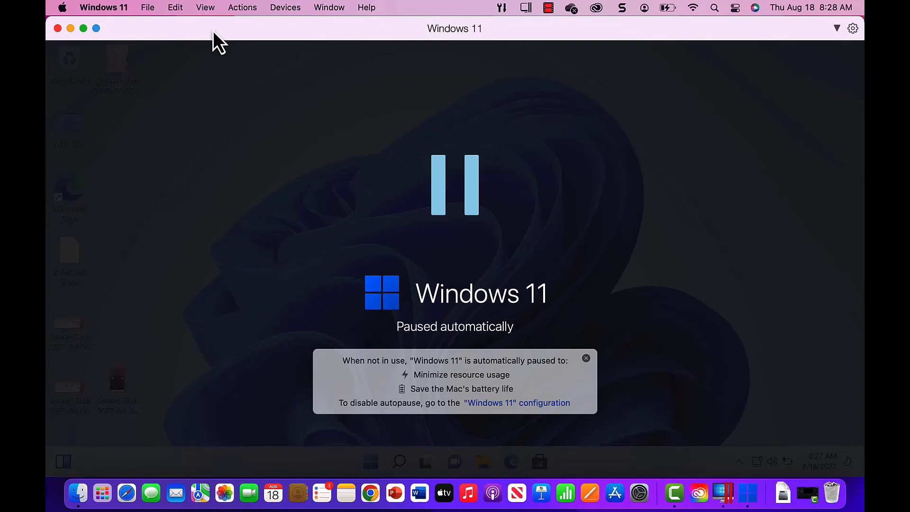
# Close the Windows 11 window, quit Parallels Desktop, and drag the Install Parallels Desktop installer to the Trash
pyautogui.click(57, 29)
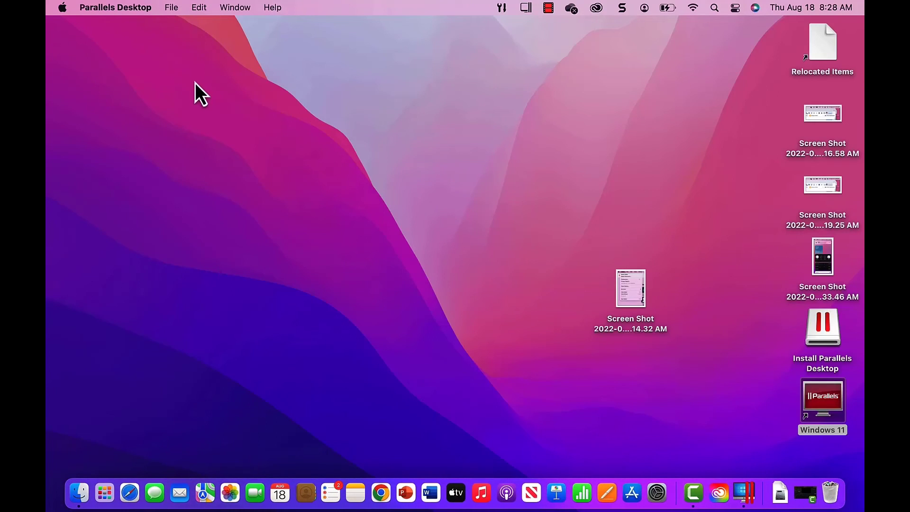
pyautogui.click(139, 7)
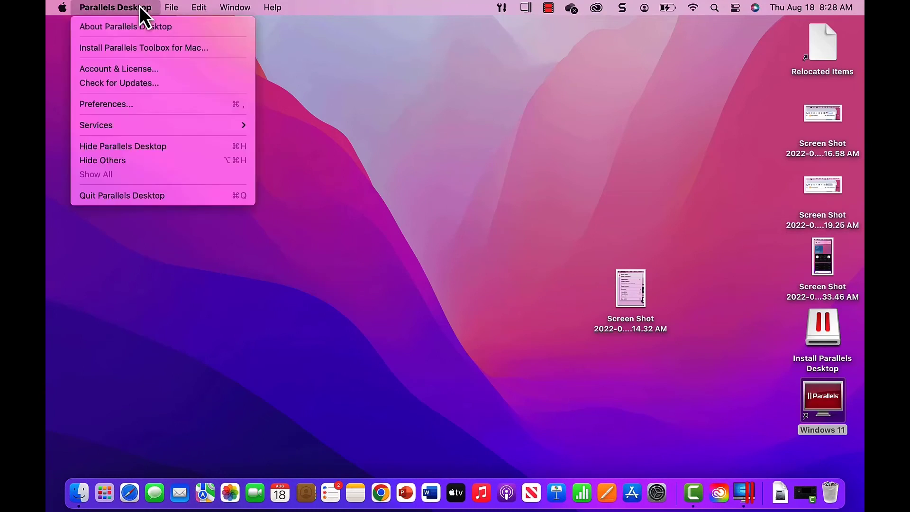
pyautogui.click(167, 198)
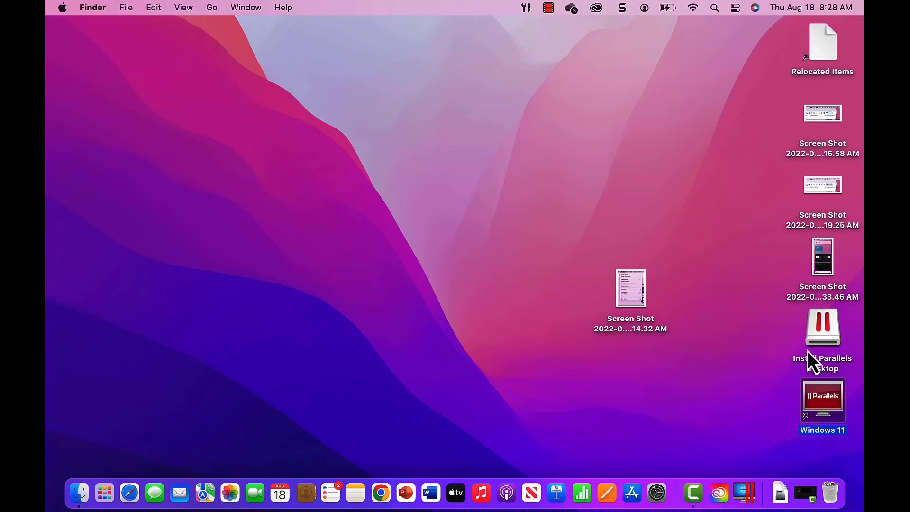
pyautogui.moveTo(836, 331); pyautogui.dragTo(839, 496)
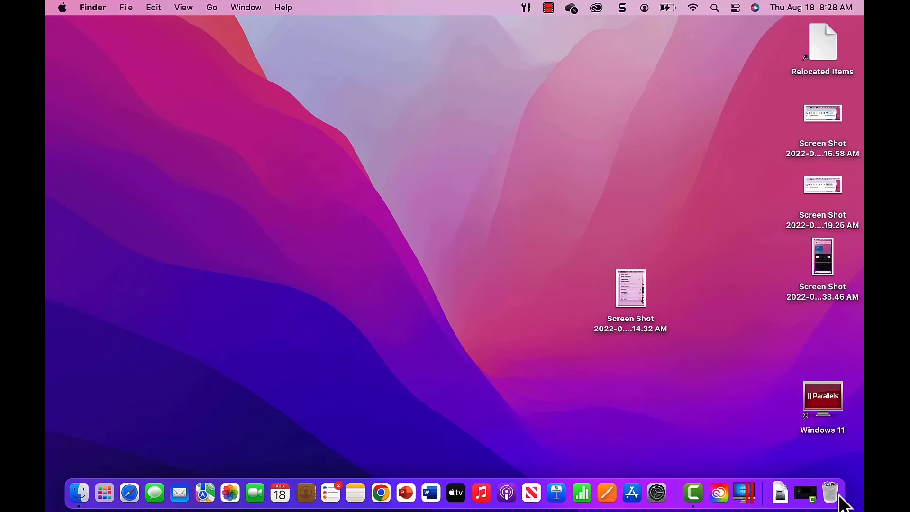
pyautogui.click(825, 405)
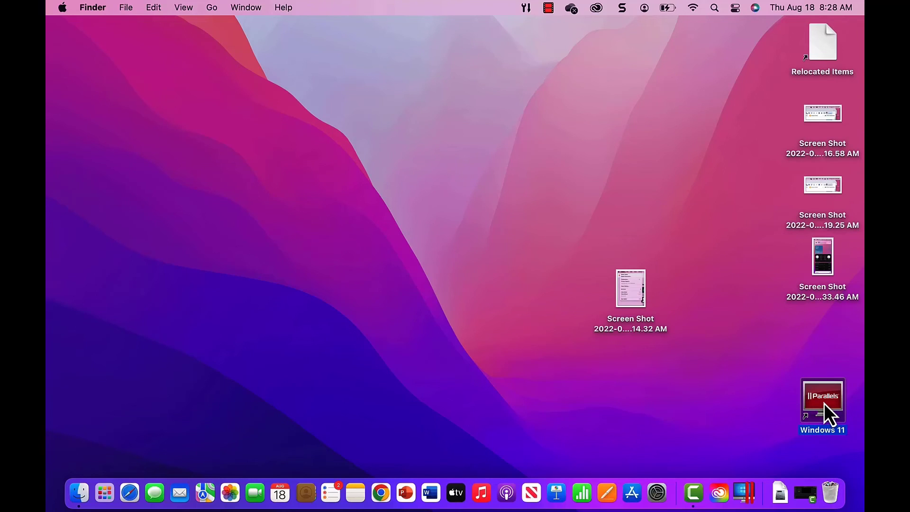
# Start Windows 11 and open Settings to the Activation page showing Windows 11 Home not active
pyautogui.doubleClick(825, 405)
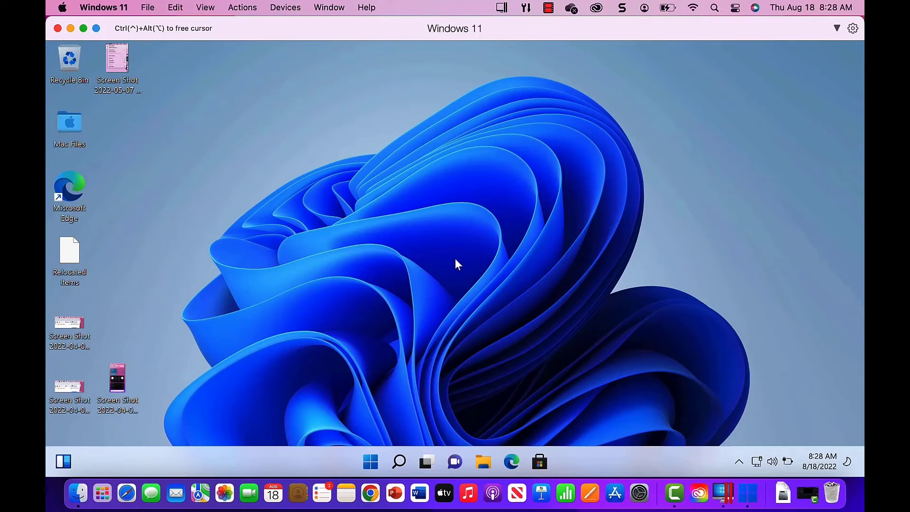
pyautogui.press('super')
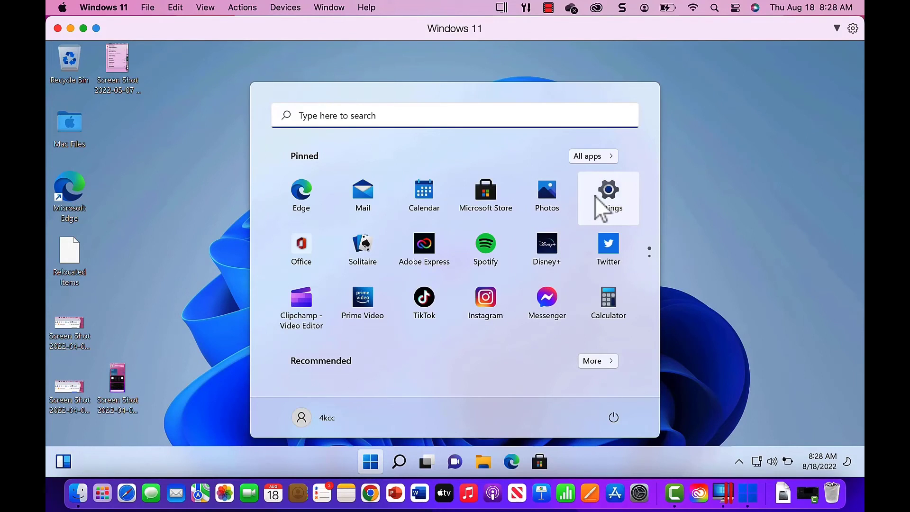
pyautogui.click(602, 199)
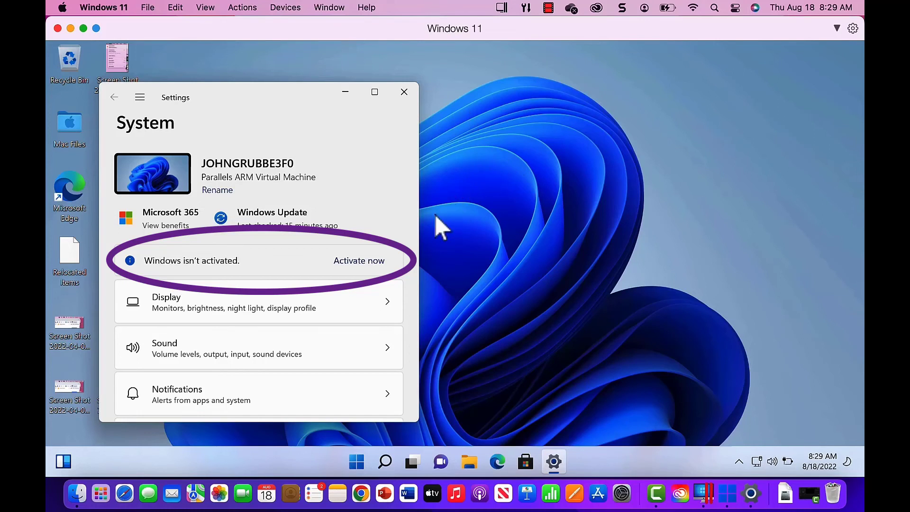
pyautogui.click(377, 265)
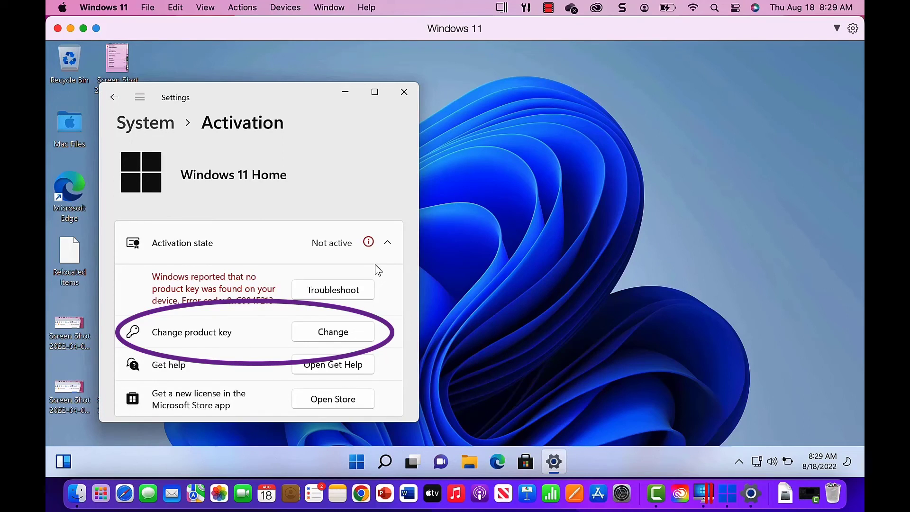
# Choose Change next to Change product key to open the empty Enter a product key dialog
pyautogui.click(340, 333)
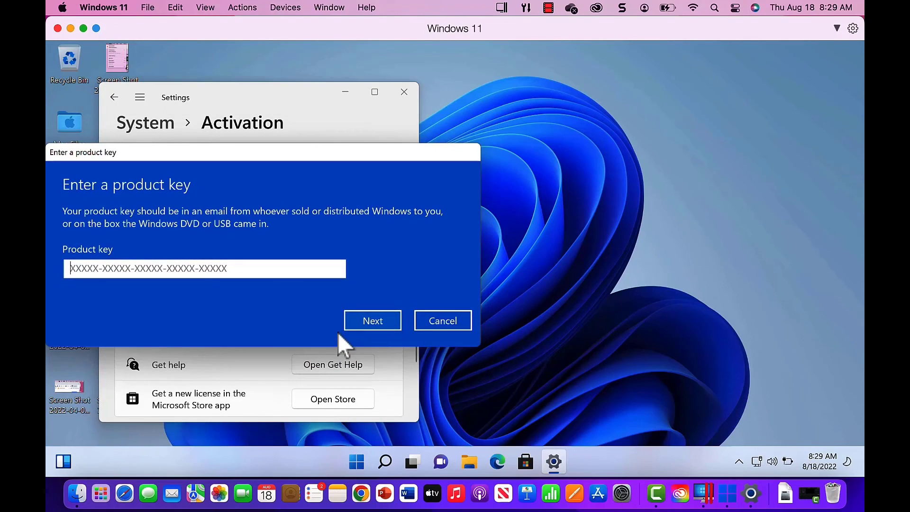